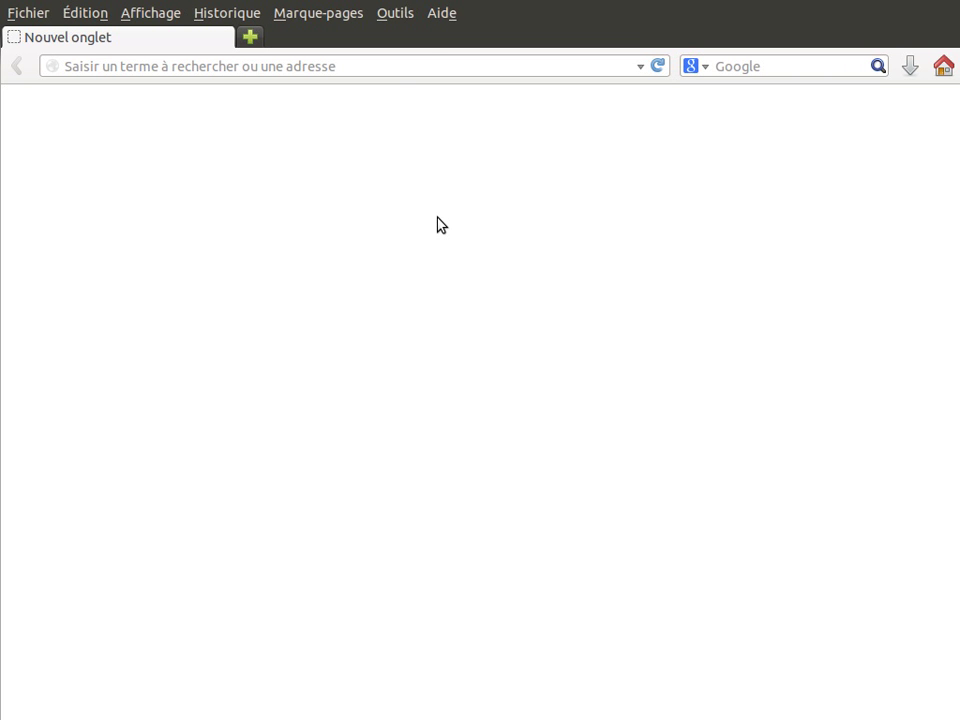
Put the cursor in the address bar of the blank Firefox tab
left_click(395, 66)
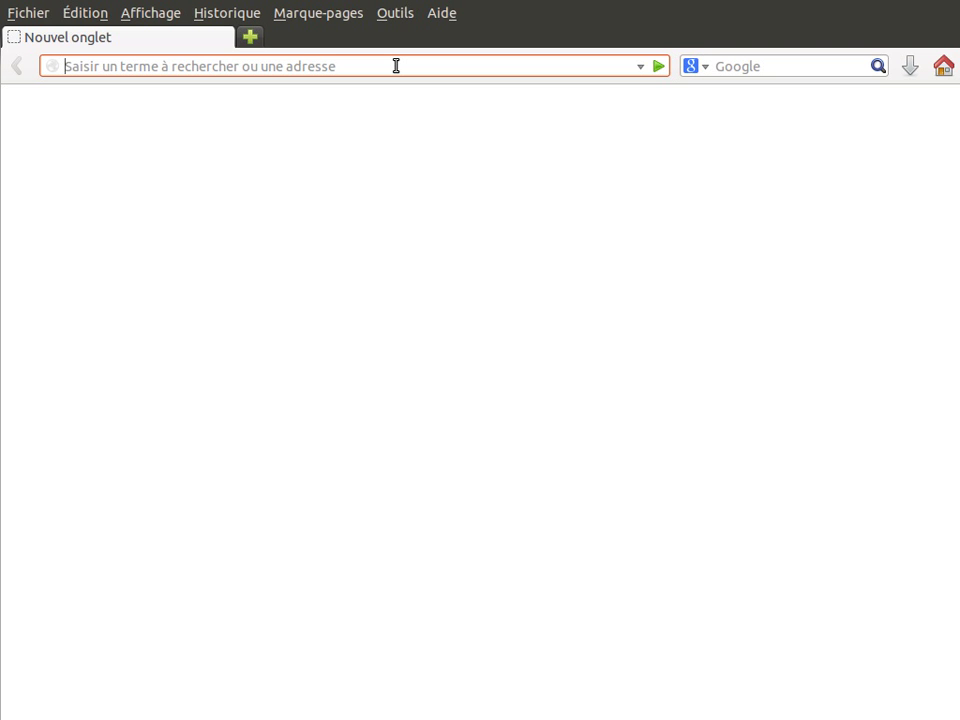
Load ovh.com from the Firefox address bar
type("ov")
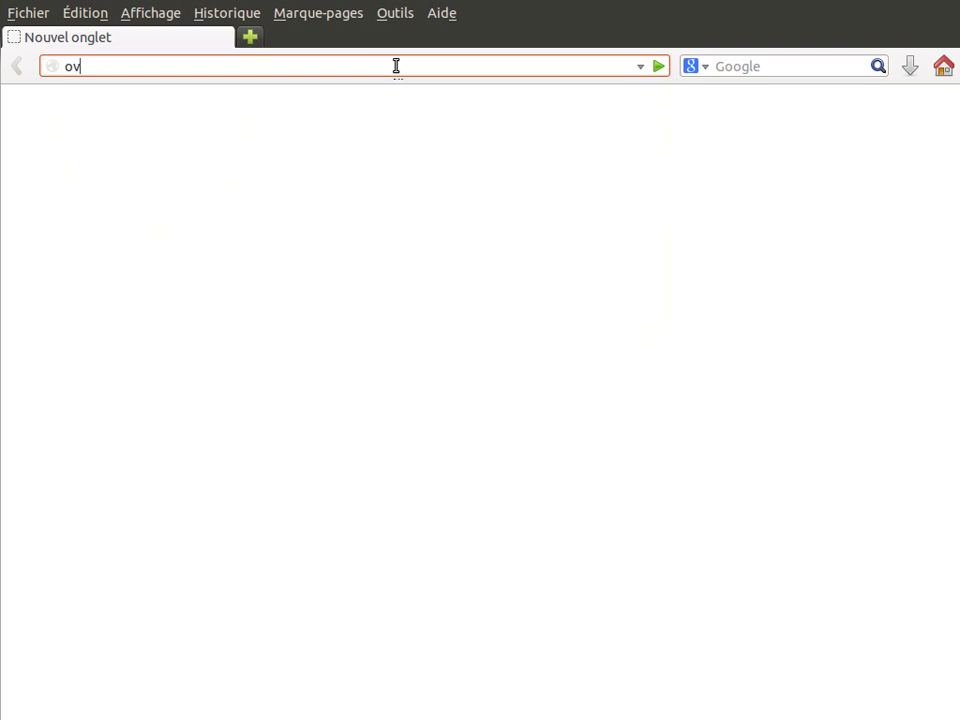
type("h.com")
key("Return")
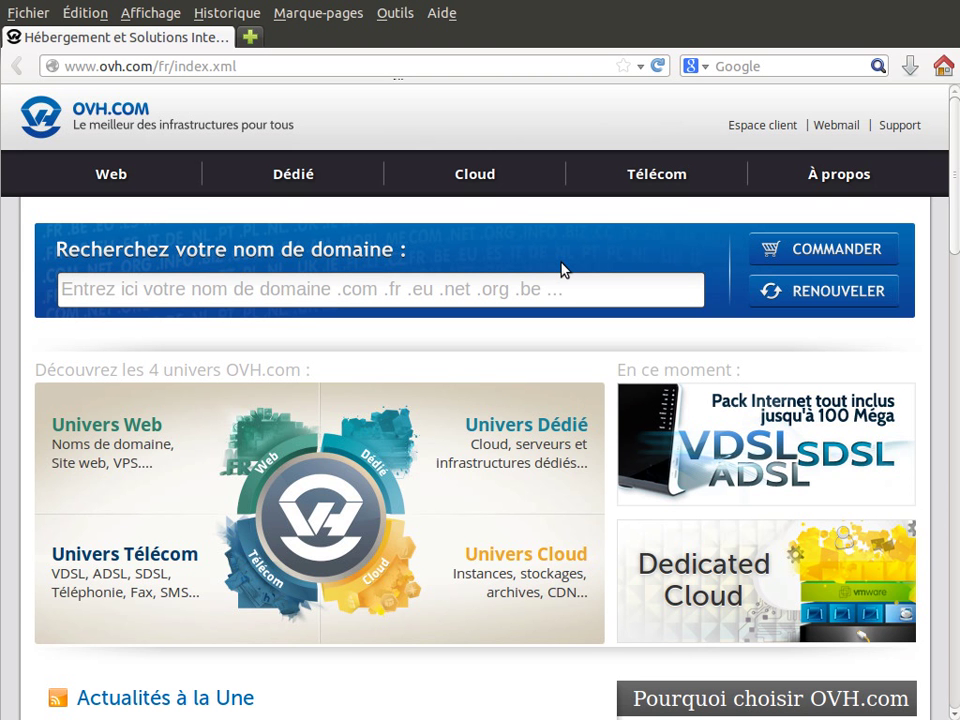
Enter tpme-services.ch in the 'Recherchez votre nom de domaine' search box
left_click(154, 284)
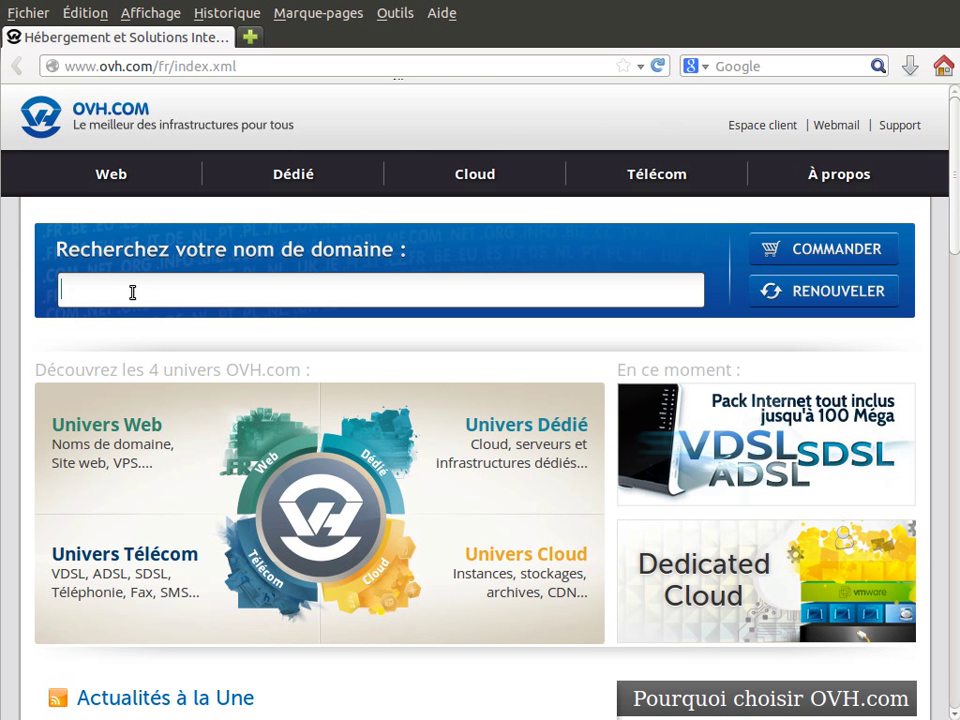
type("tpme-")
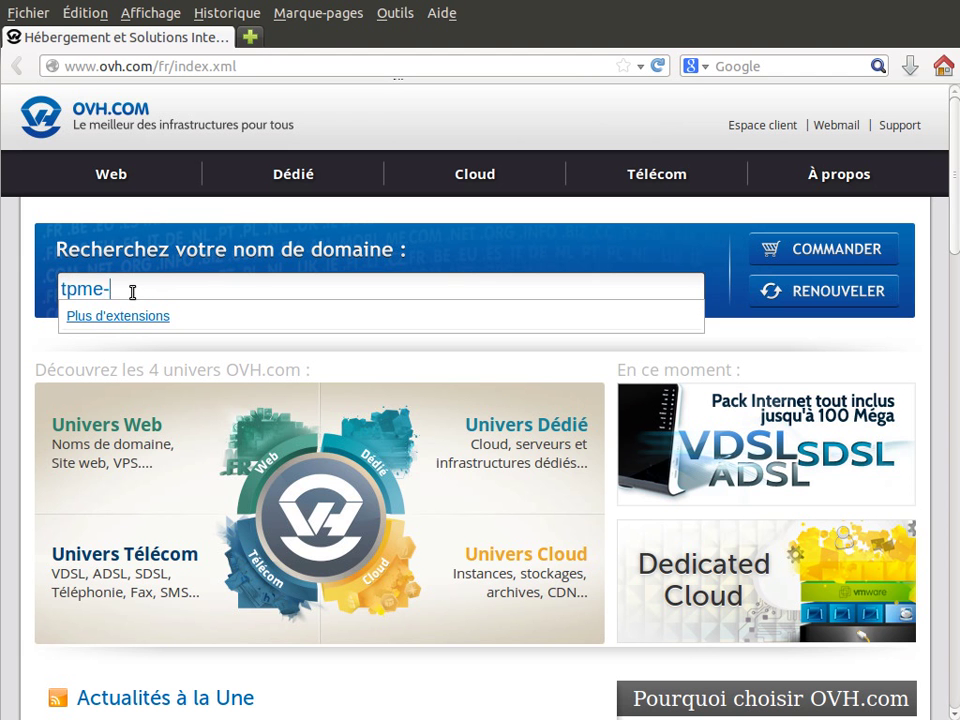
type("services")
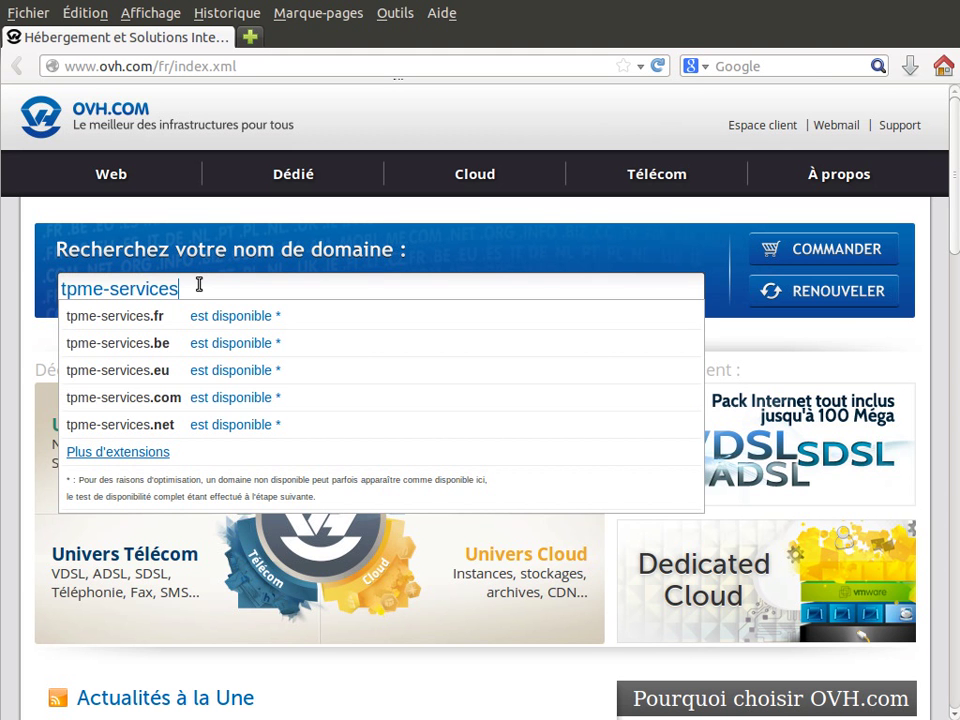
type(".ch")
left_click_drag(205, 288, 178, 290)
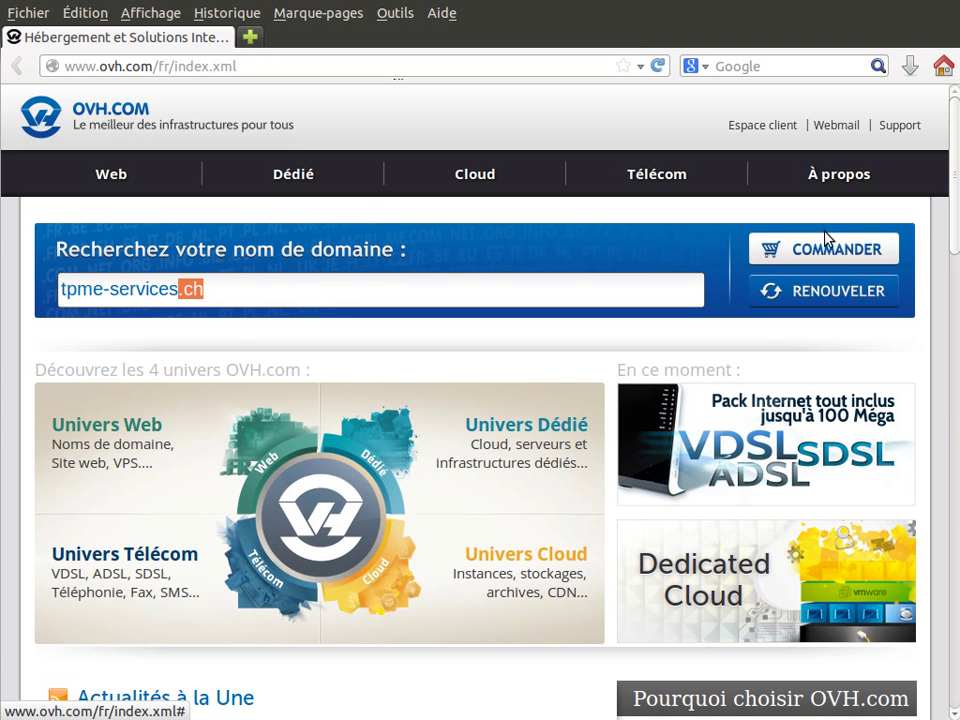
left_click(243, 289)
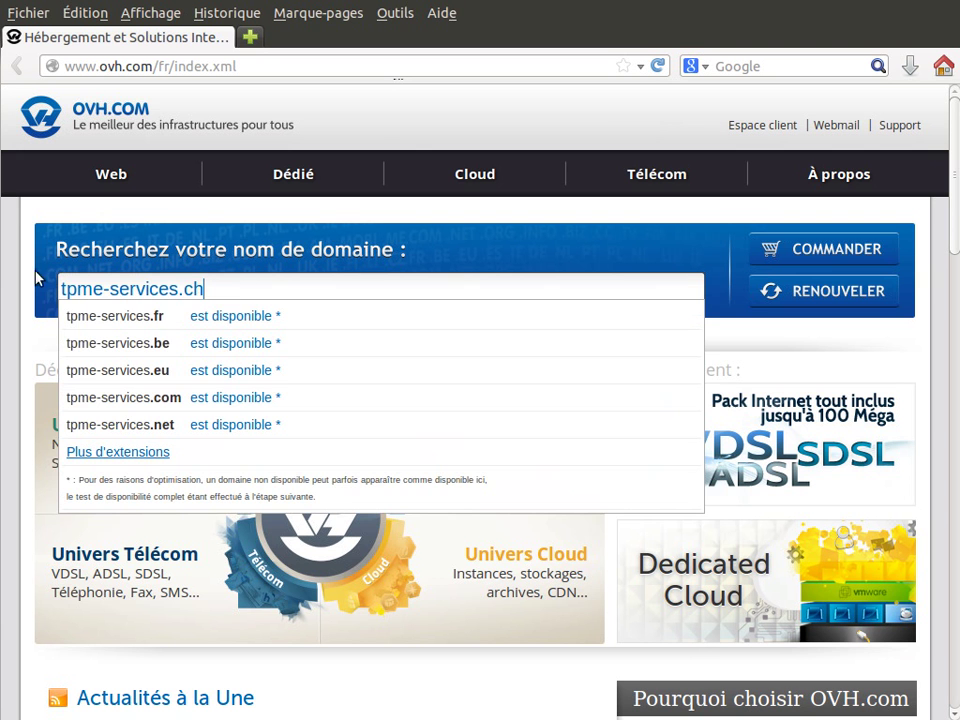
Start the order for tpme-services.ch and confirm the .ch domain is shown as disponible
left_click(864, 246)
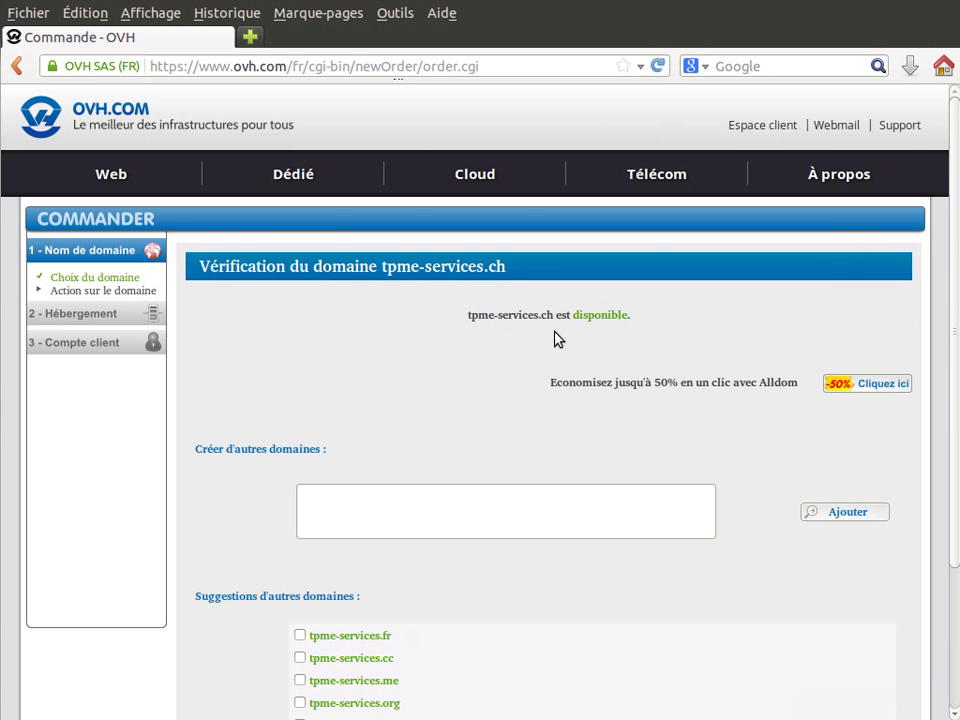
left_click_drag(620, 318, 573, 317)
left_click(700, 317)
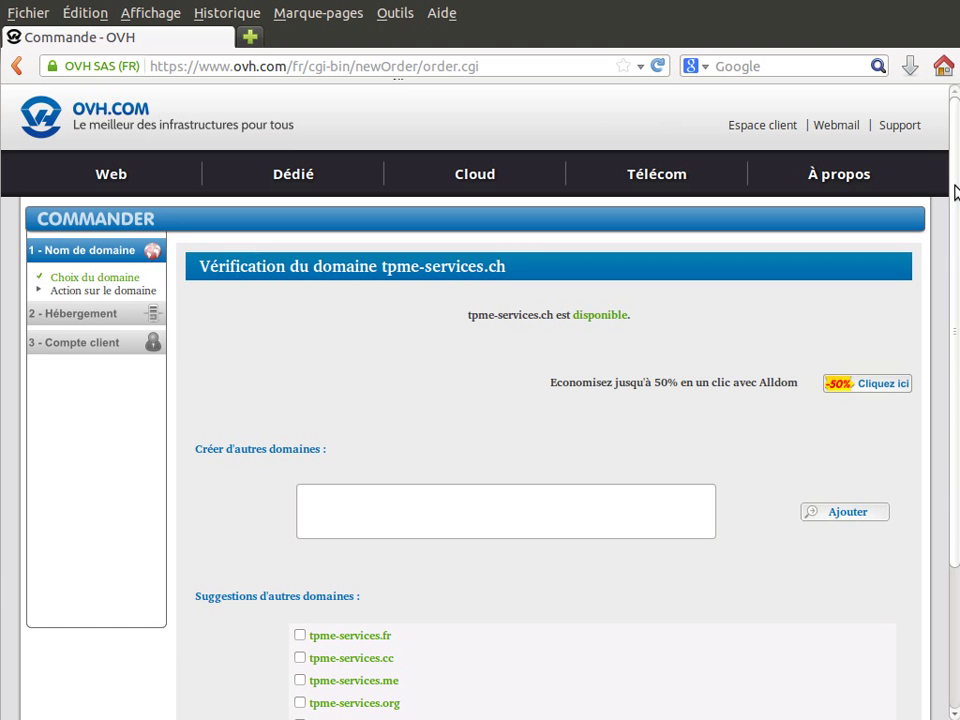
left_click_drag(955, 192, 955, 342)
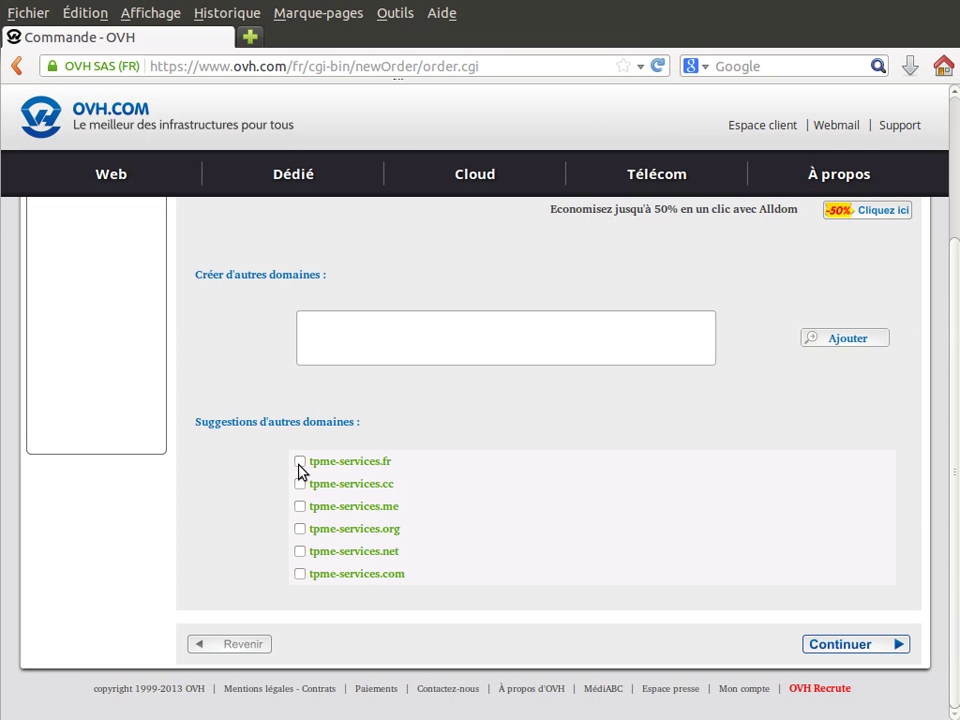
scroll(954, 437, "up", 2)
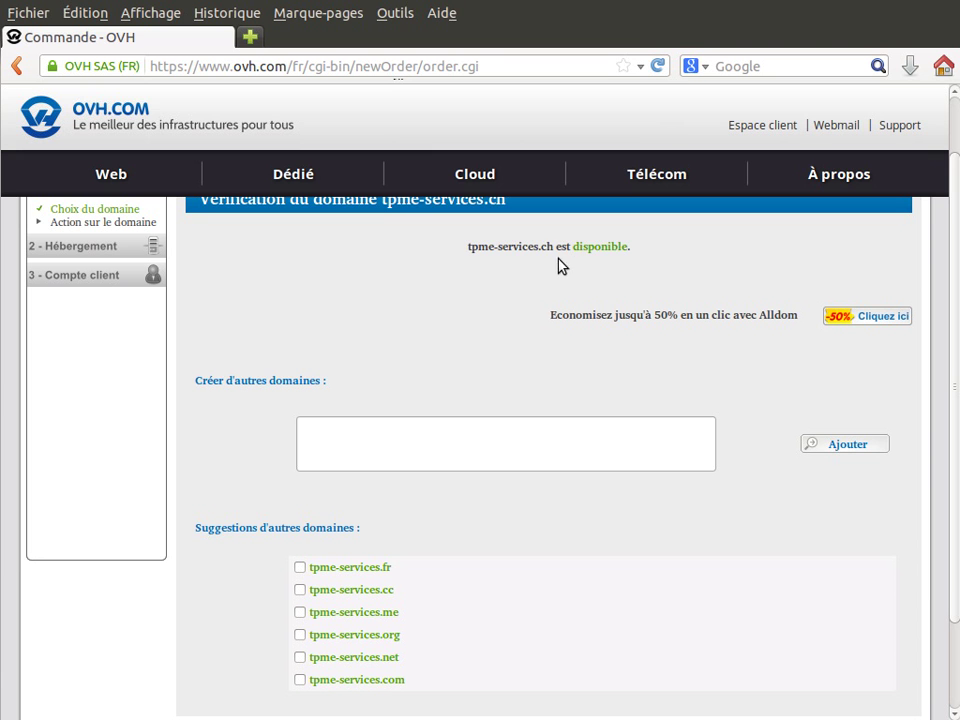
left_click_drag(553, 247, 538, 250)
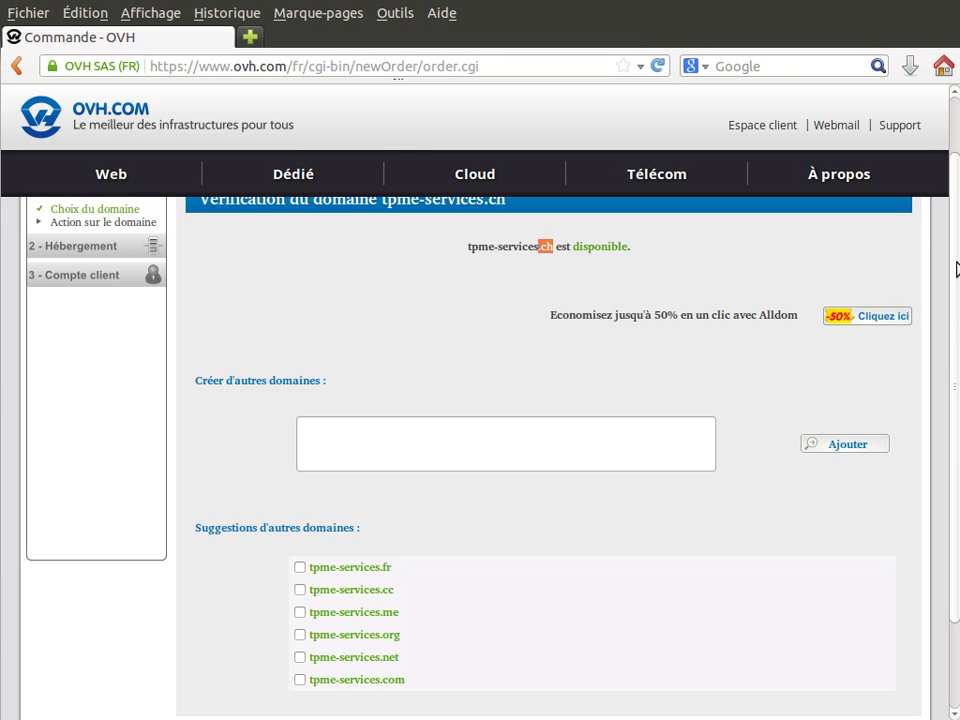
scroll(408, 451, "down", 2)
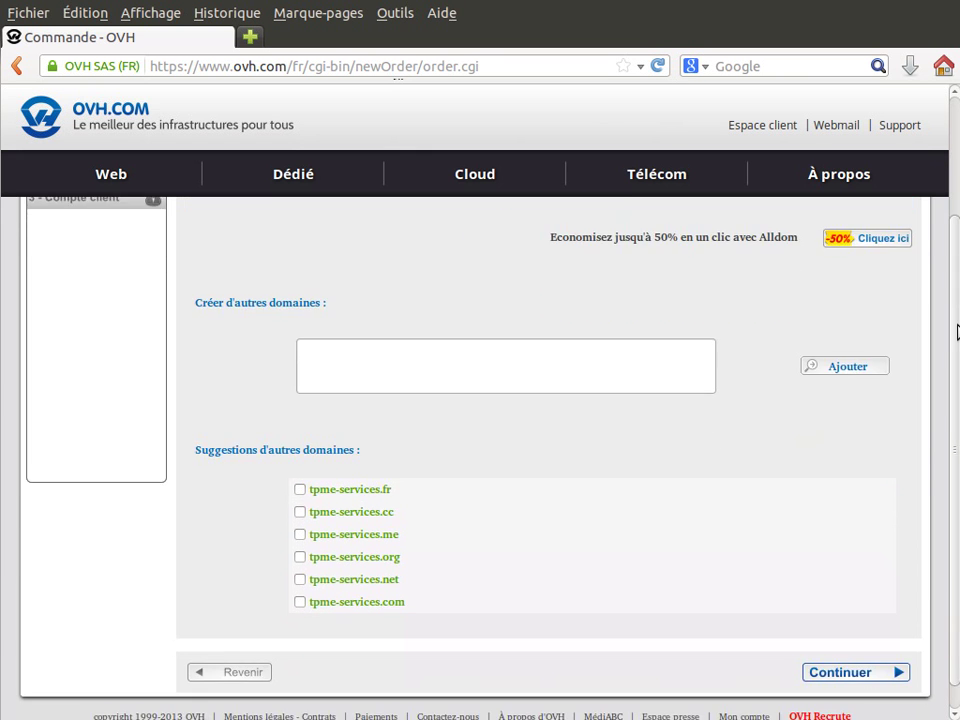
Tick then untick the suggested .fr and .com extras, leaving no extra domains selected
left_click(300, 490)
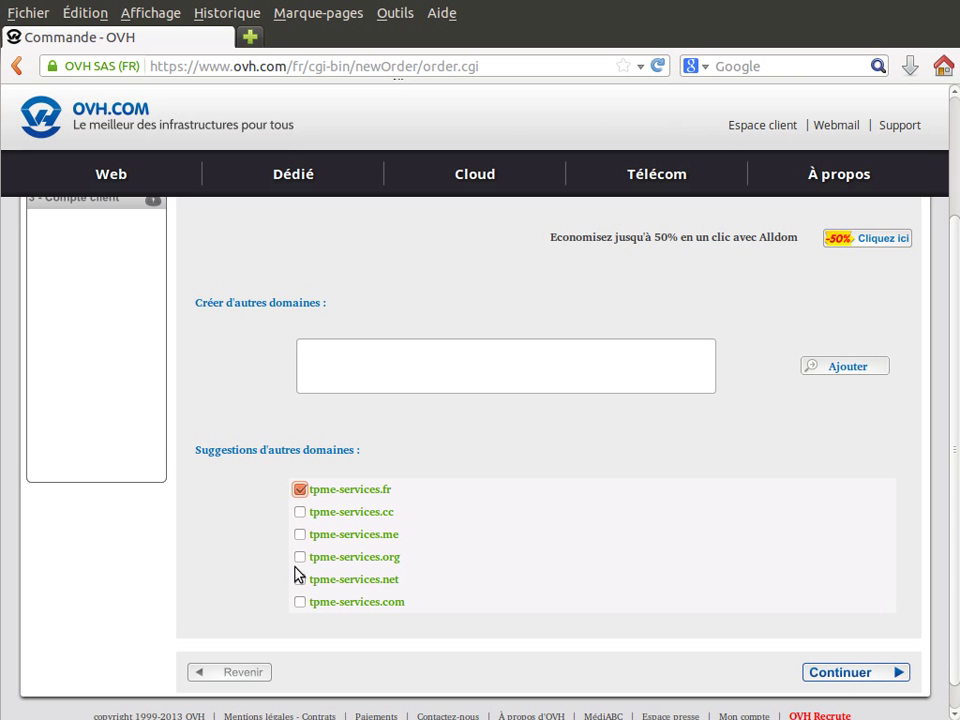
left_click(300, 603)
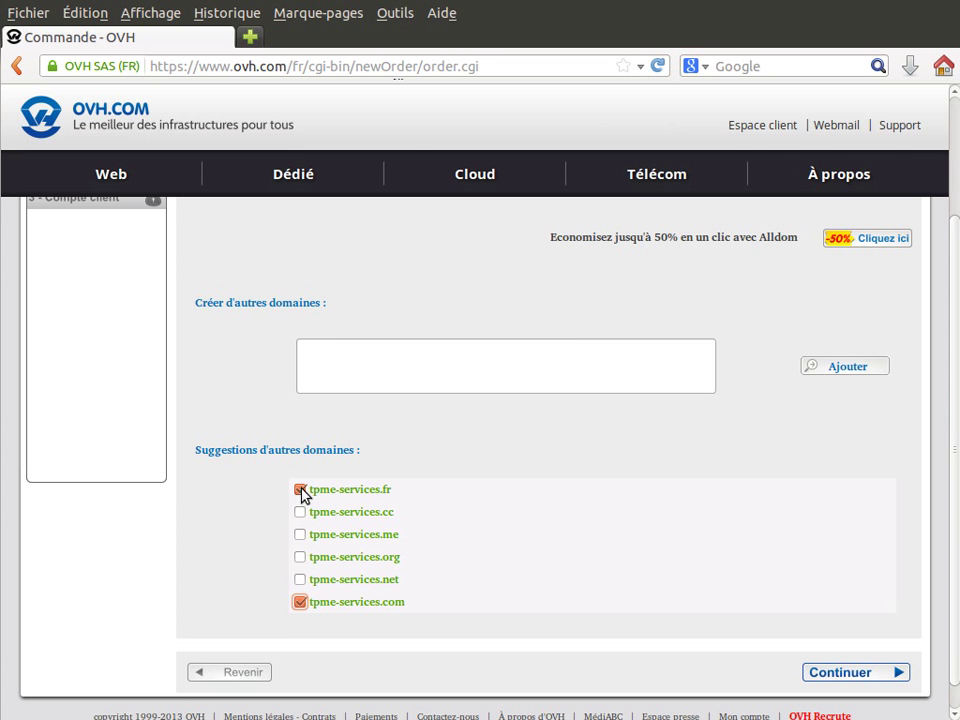
left_click(300, 490)
left_click(300, 602)
scroll(935, 440, "up", 3)
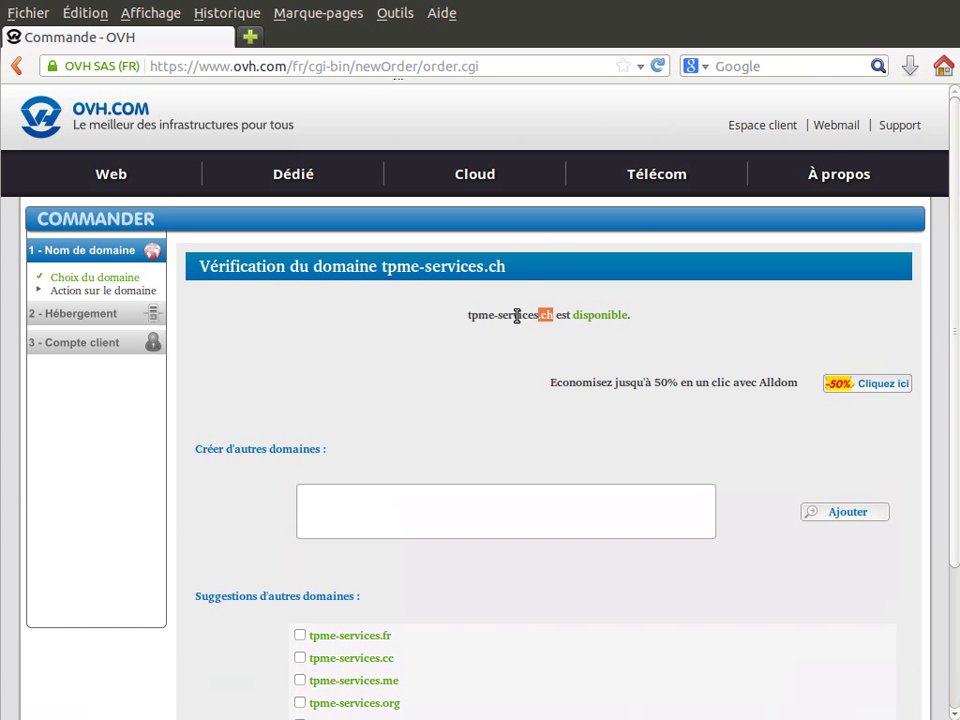
left_click_drag(471, 317, 555, 317)
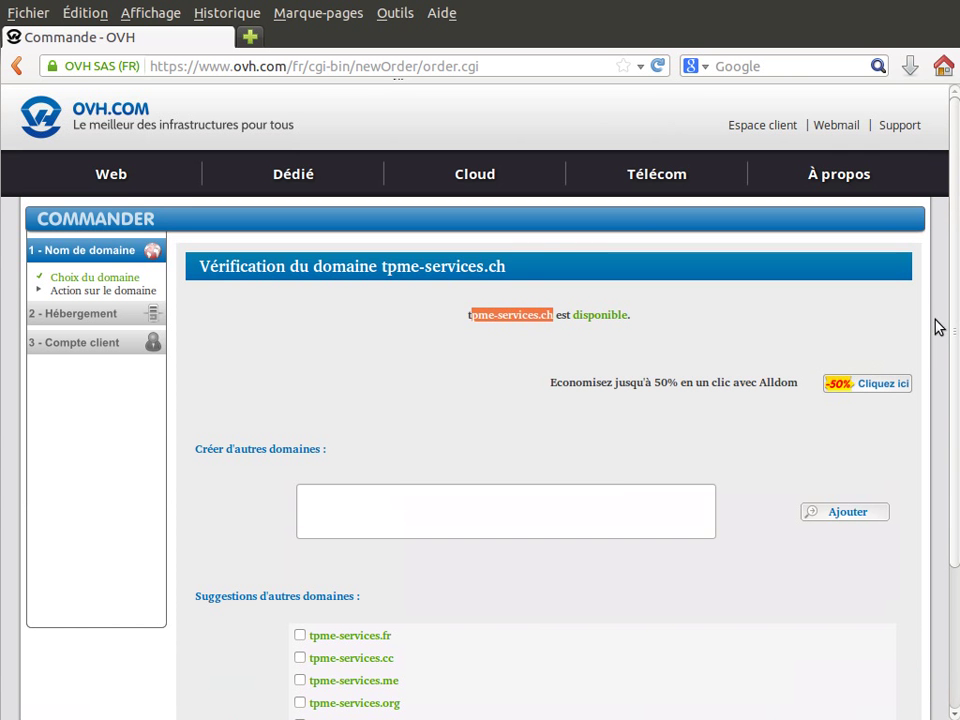
scroll(938, 327, "down", 3)
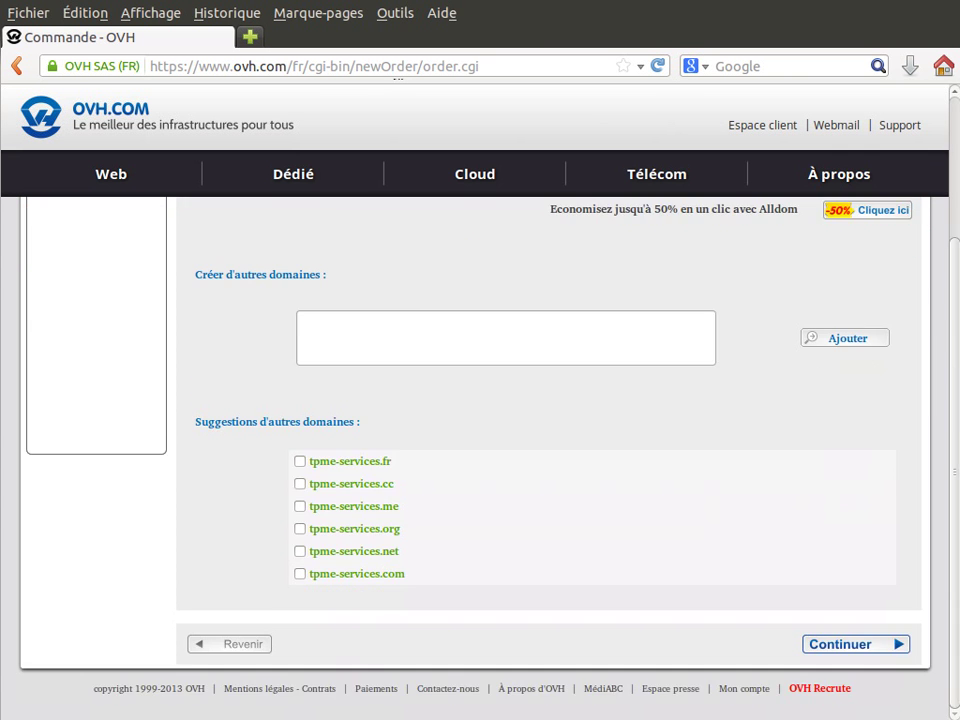
Continue with tpme-services.ch only to the Gold, Platine and Diamond offer choice
left_click(838, 645)
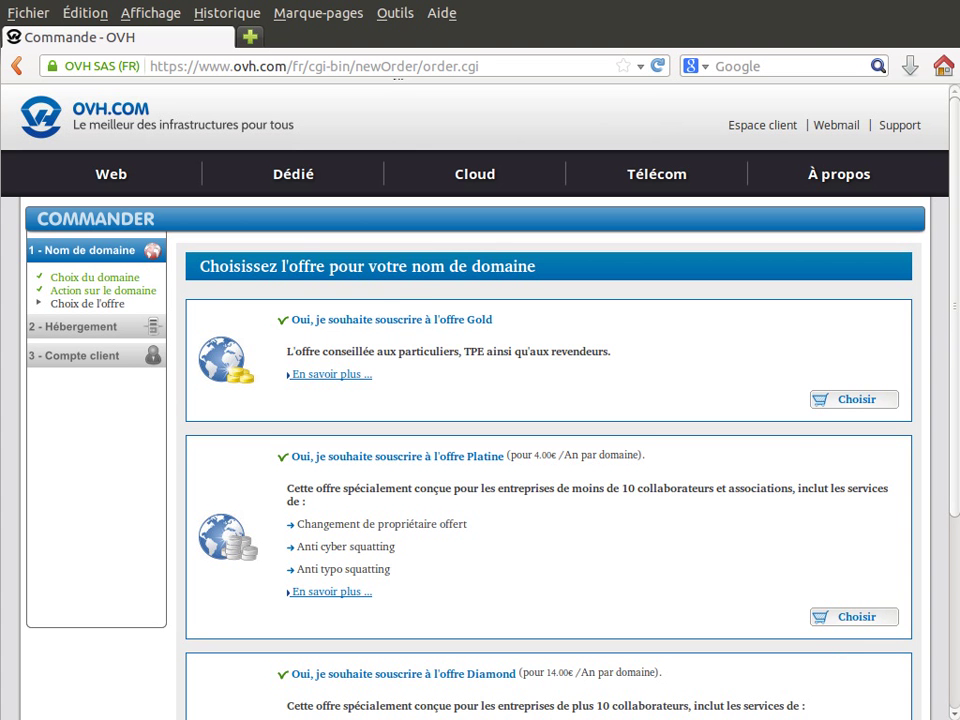
scroll(480, 450, "down", 2)
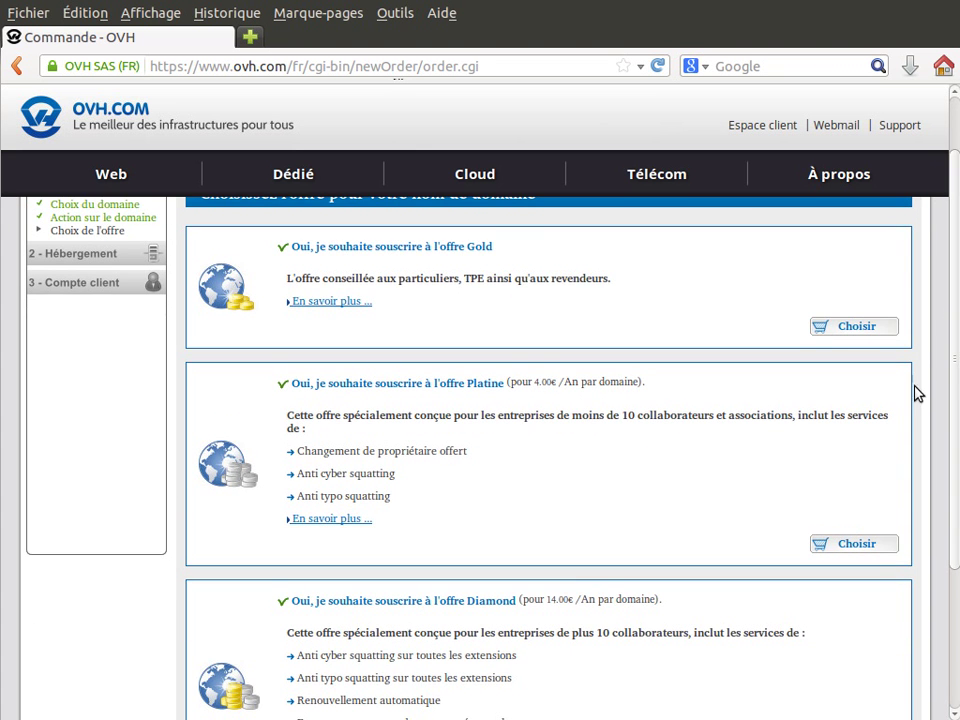
scroll(930, 390, "up", 2)
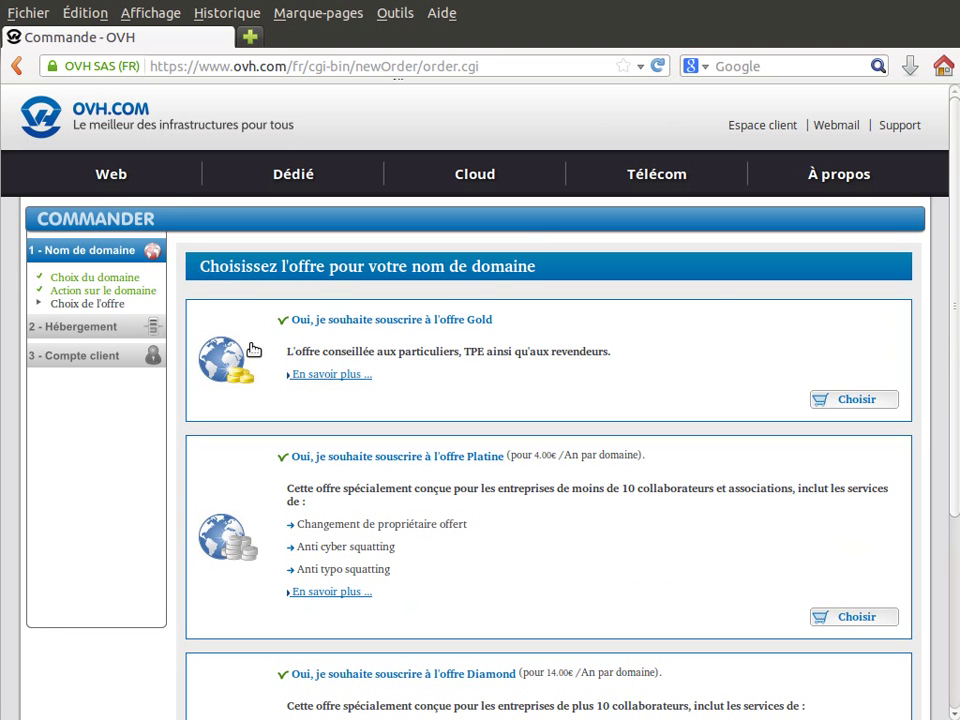
Choose the Gold offer for tpme-services.ch to reach the hosting options
left_click(846, 402)
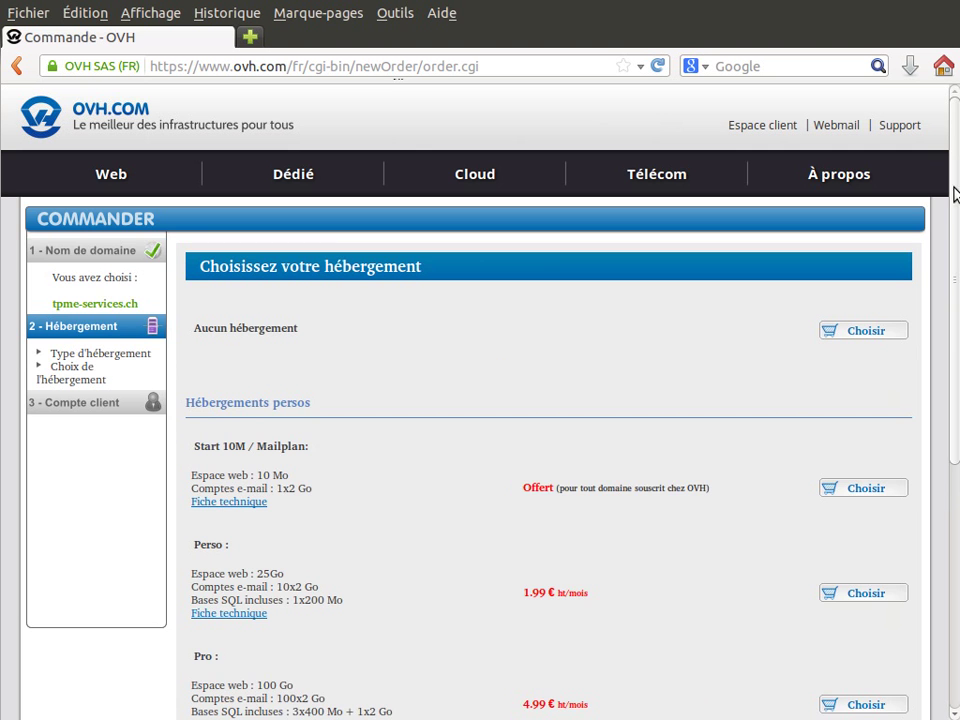
left_click_drag(956, 188, 955, 228)
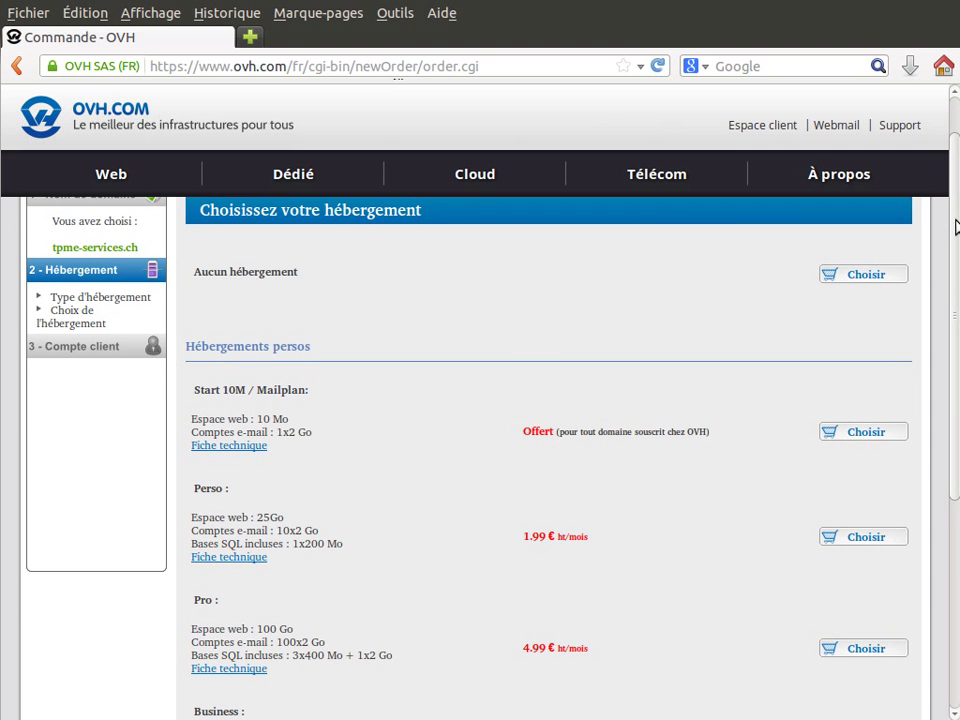
scroll(955, 228, "up", 1)
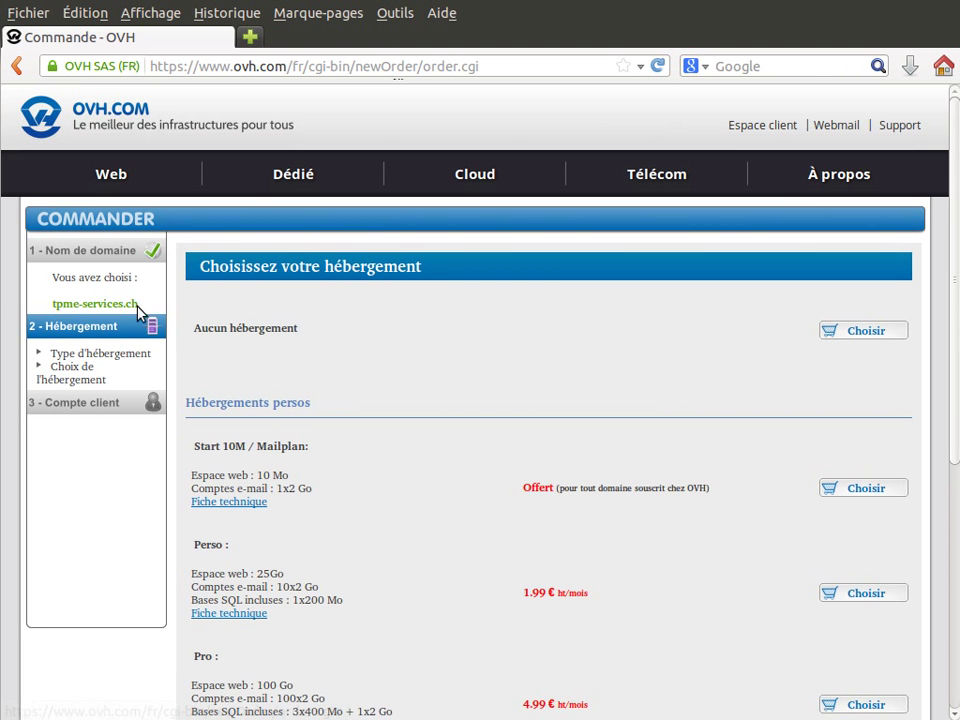
left_click_drag(138, 304, 35, 302)
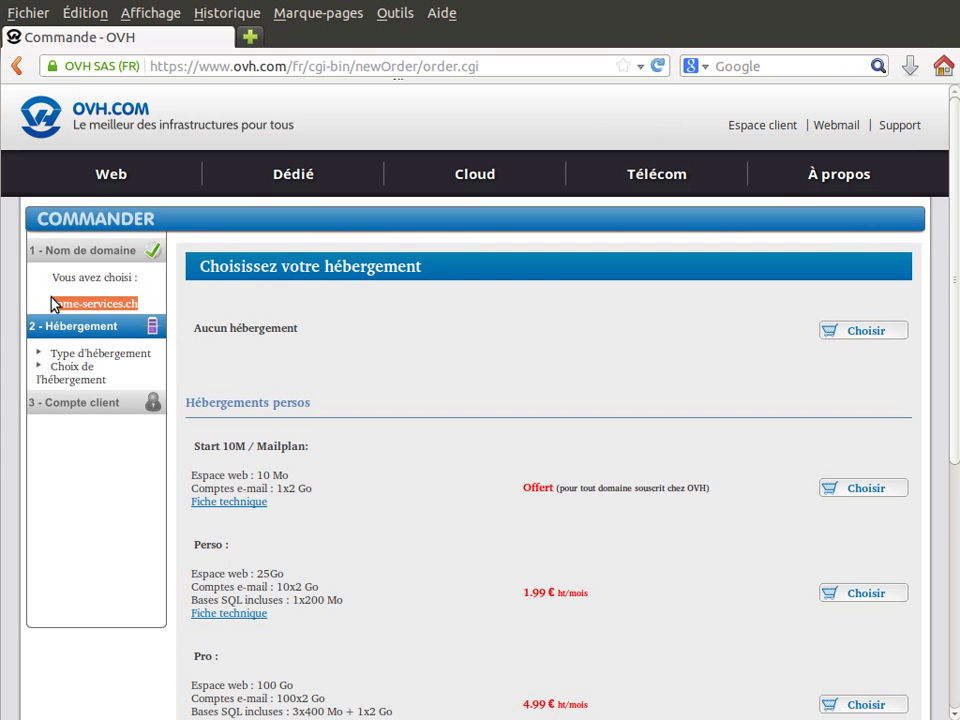
left_click(146, 310)
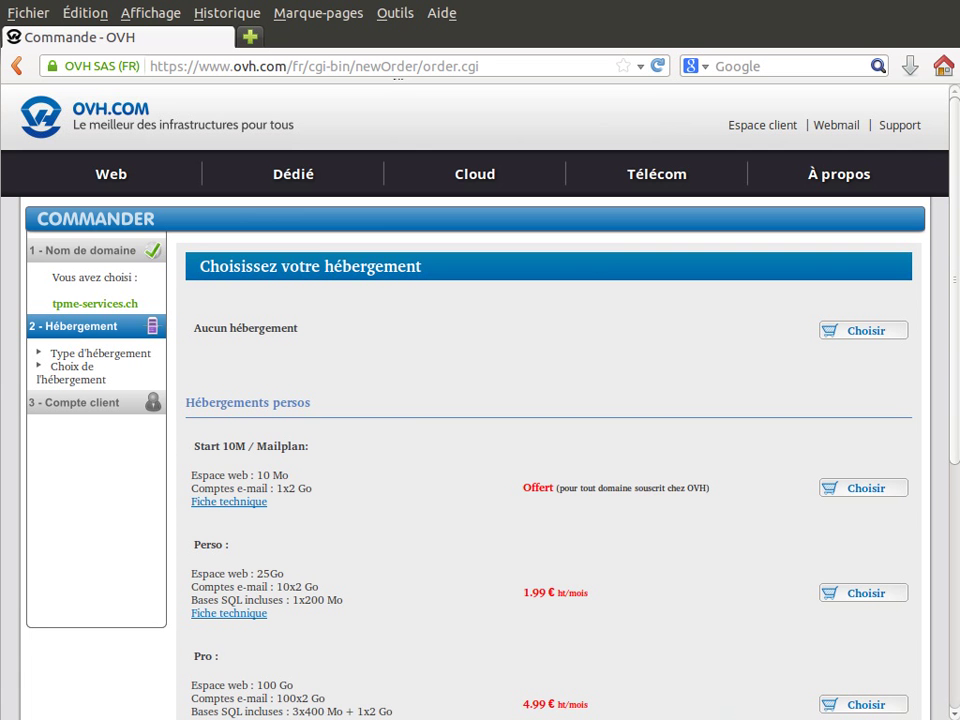
Review the Perso plan's features and its 1.99 € monthly price
left_click_drag(955, 227, 957, 346)
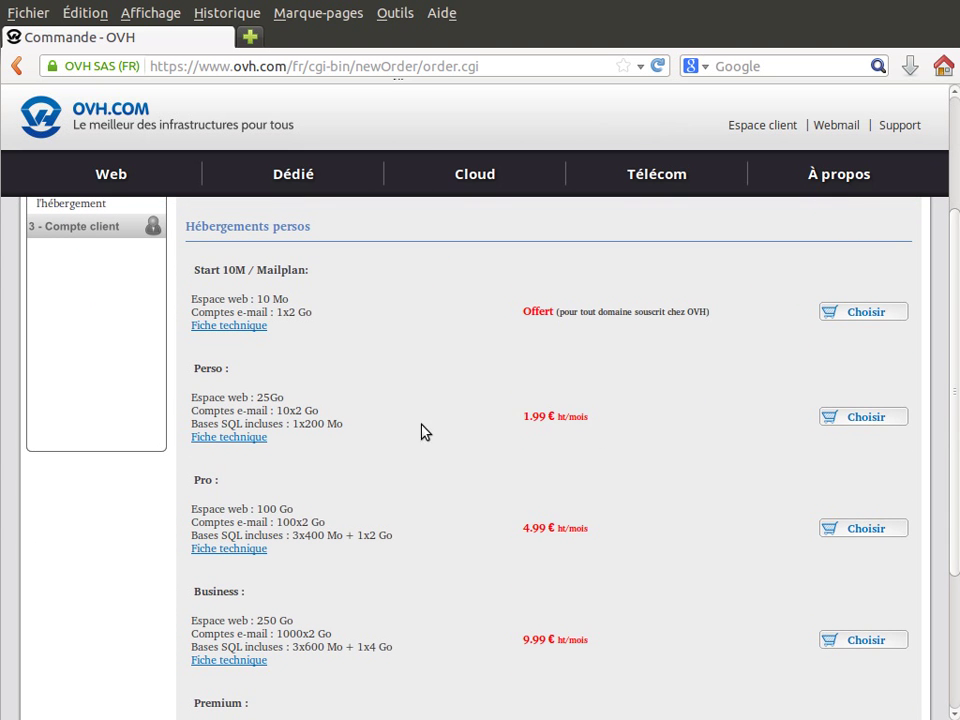
left_click_drag(955, 440, 957, 350)
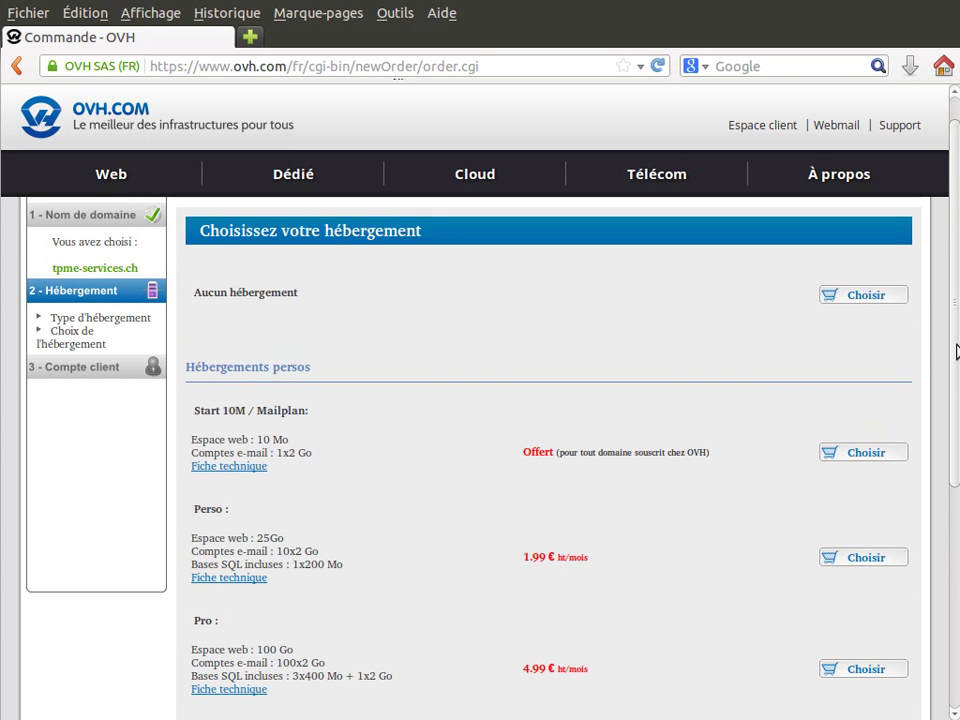
left_click_drag(947, 356, 949, 428)
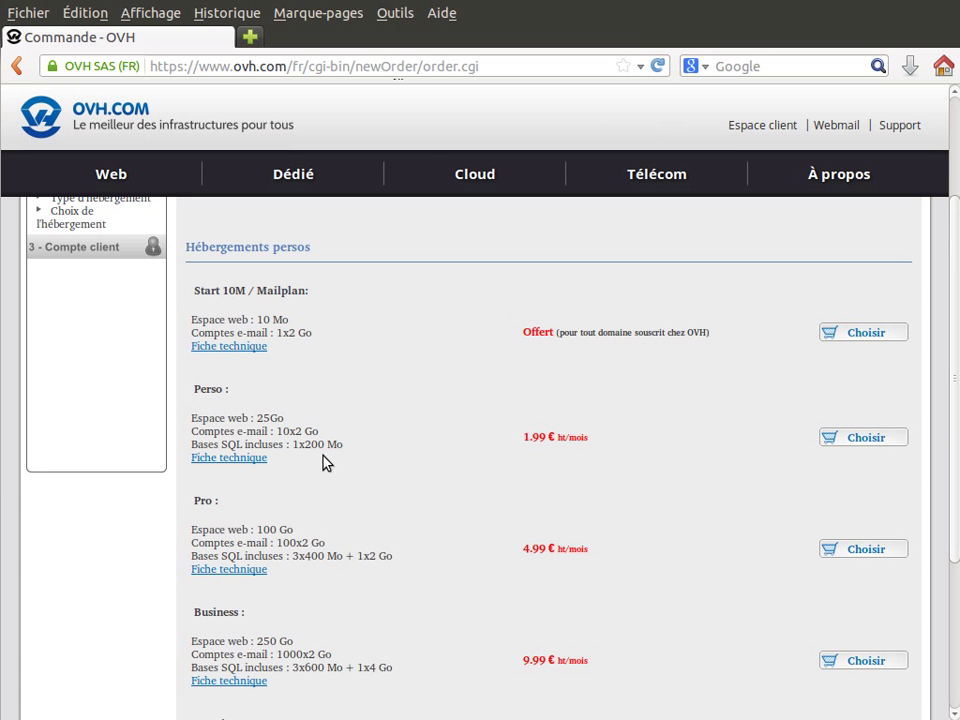
left_click_drag(311, 459, 192, 396)
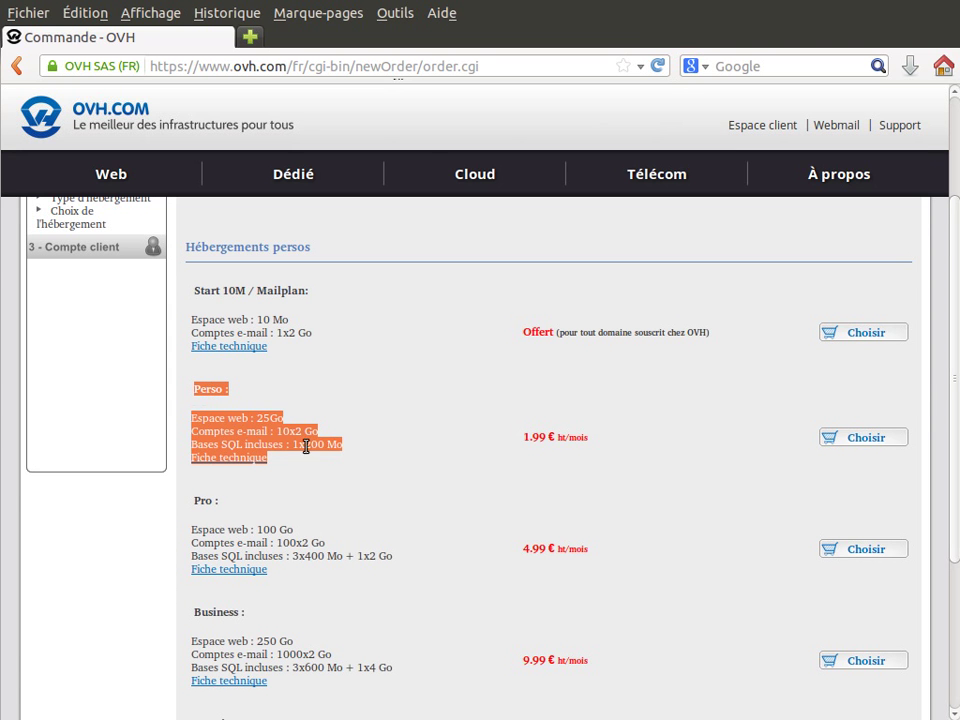
left_click(364, 437)
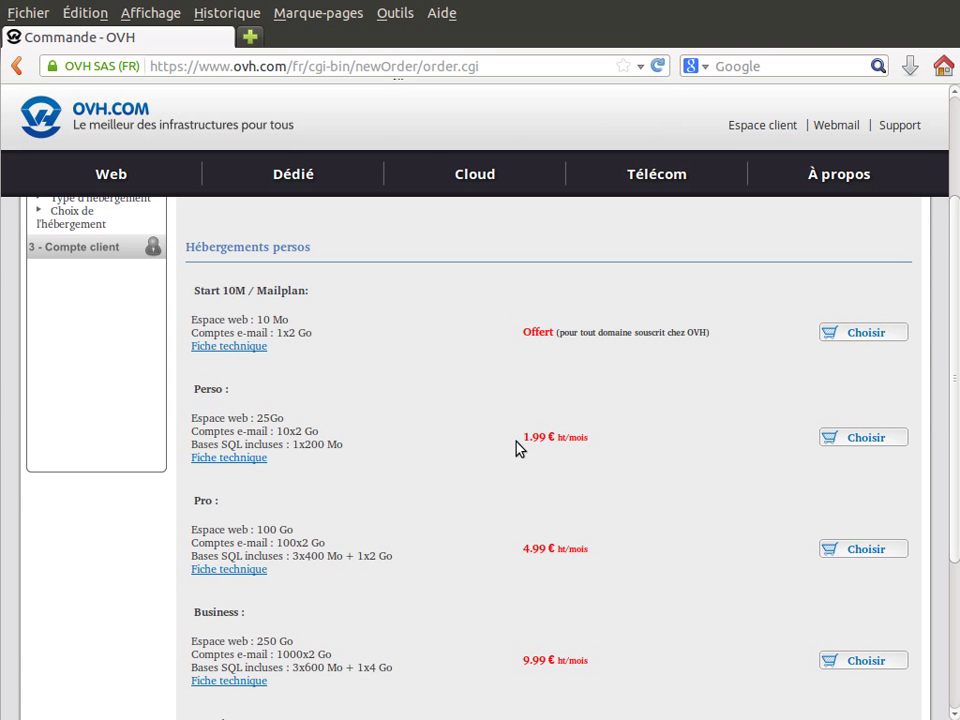
left_click_drag(524, 437, 557, 437)
left_click(600, 444)
Choose the Perso hosting plan and keep 'Je ne veux pas de serveur SQL Privé' selected
left_click(889, 445)
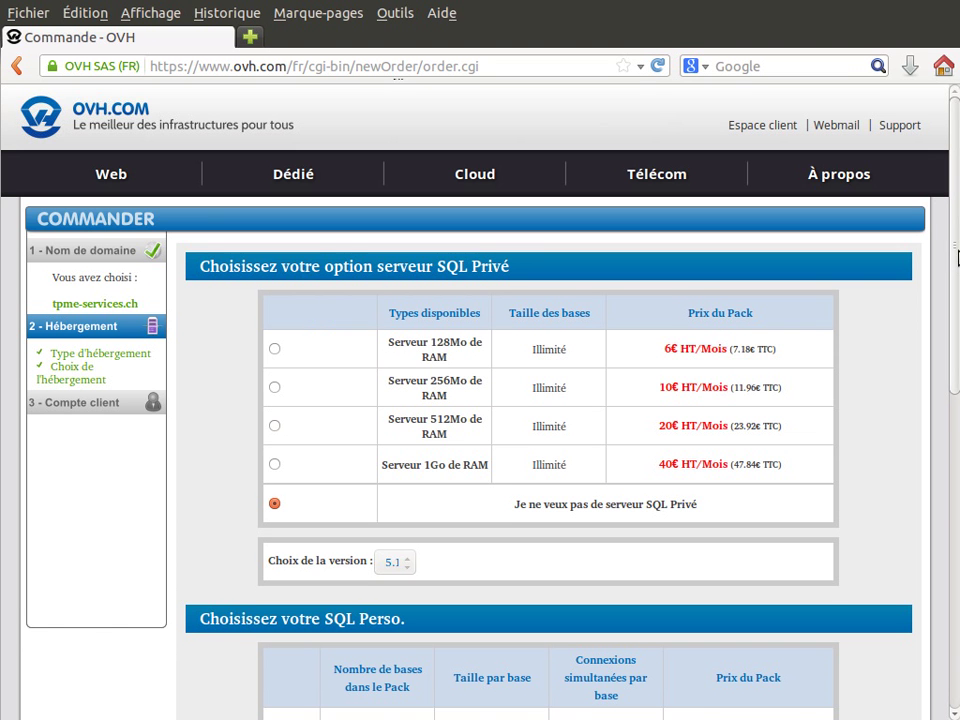
left_click_drag(957, 258, 957, 276)
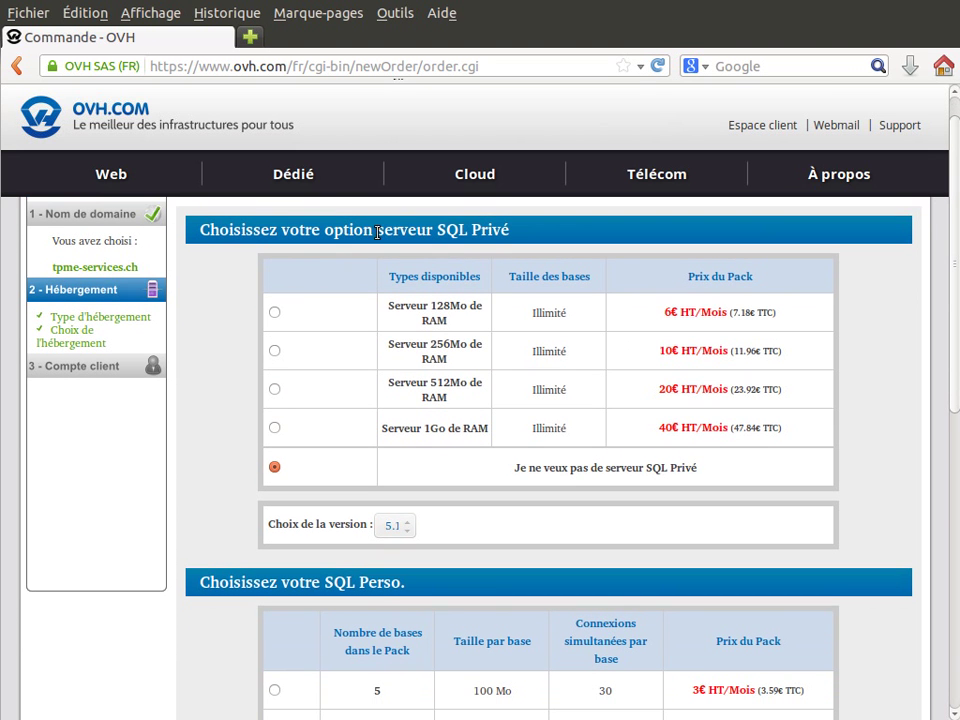
left_click_drag(374, 230, 506, 248)
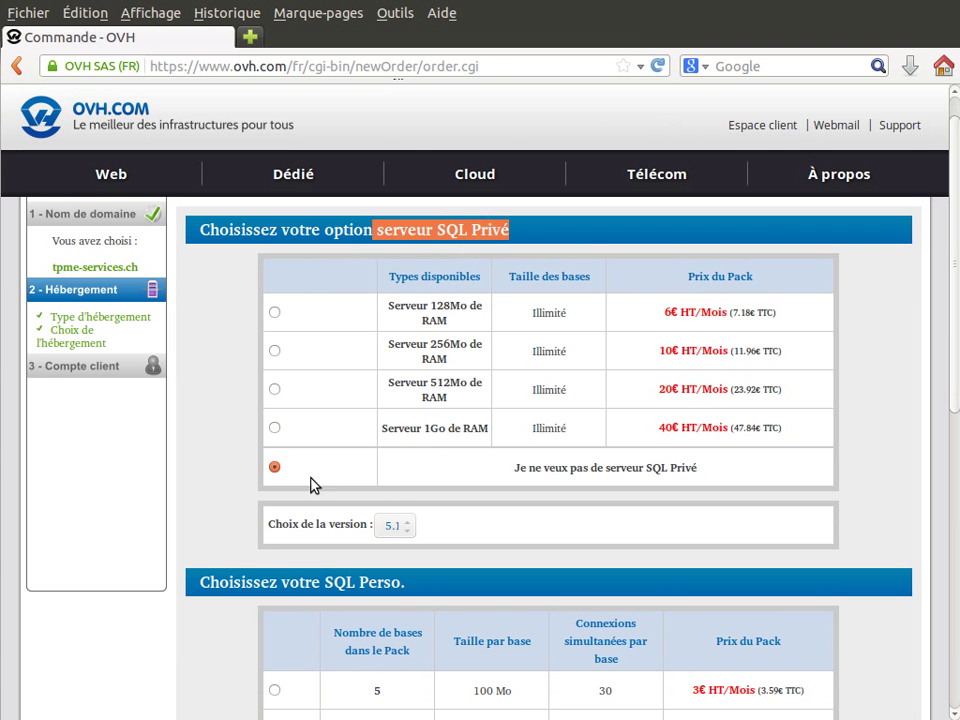
left_click_drag(515, 467, 712, 488)
left_click(716, 484)
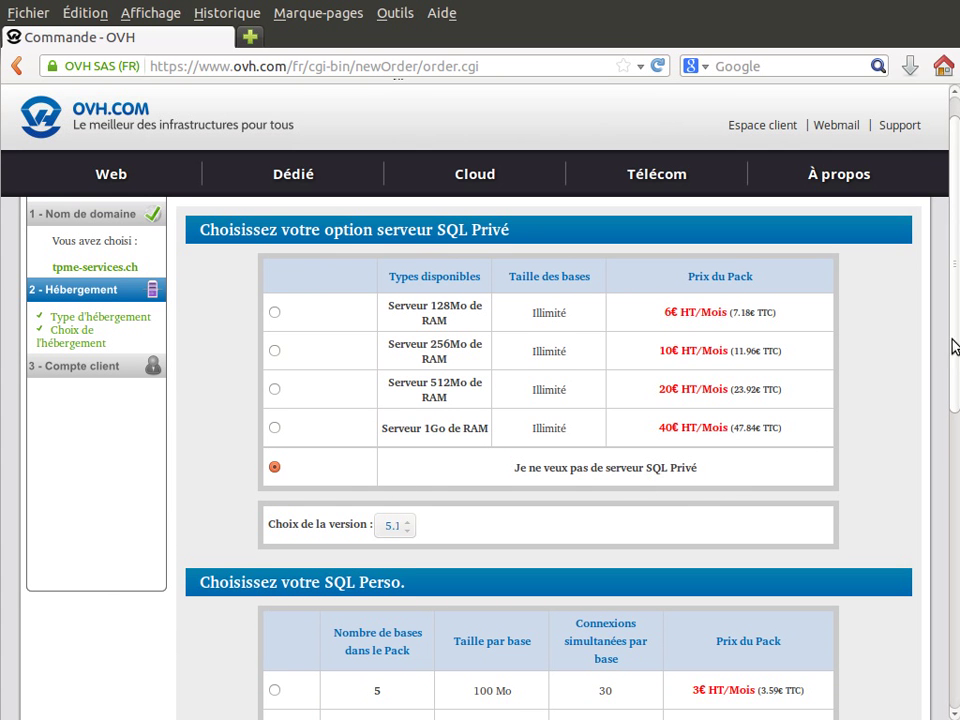
Keep 'Je ne veux pas de base SQL Perso' selected and continue to the order preview
scroll(716, 270, "down", 3)
scroll(956, 491, "down", 5)
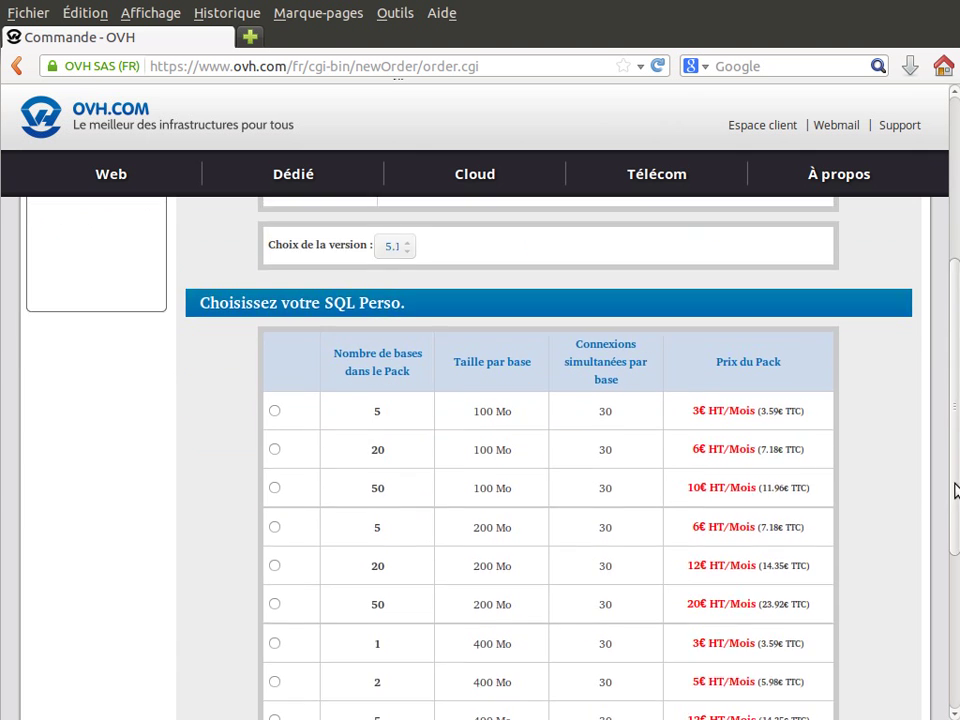
scroll(938, 590, "down", 2)
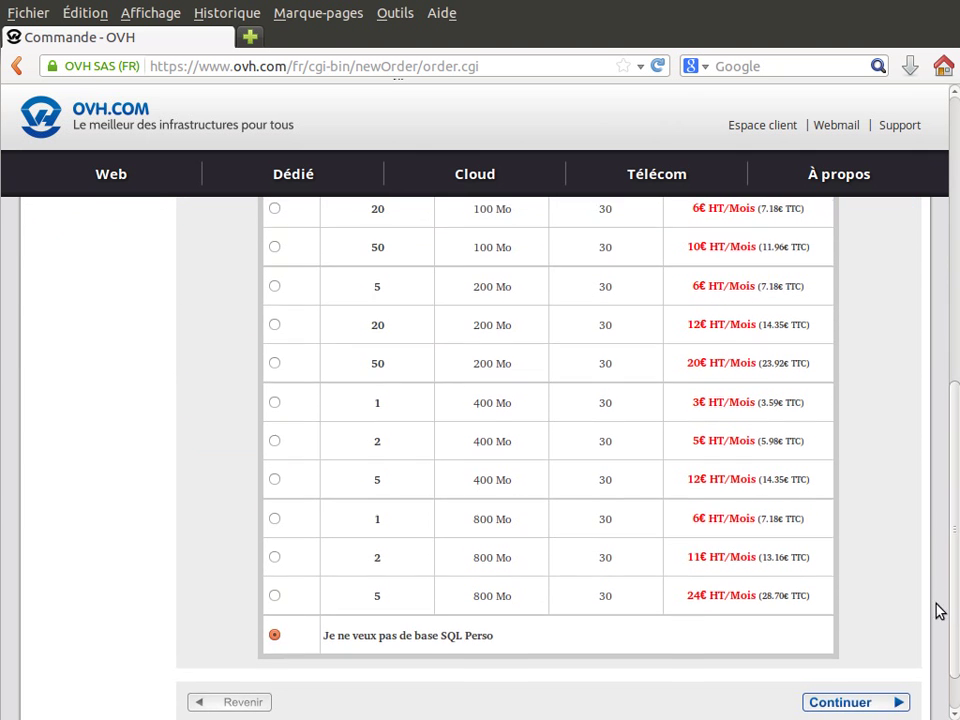
left_click_drag(521, 637, 336, 633)
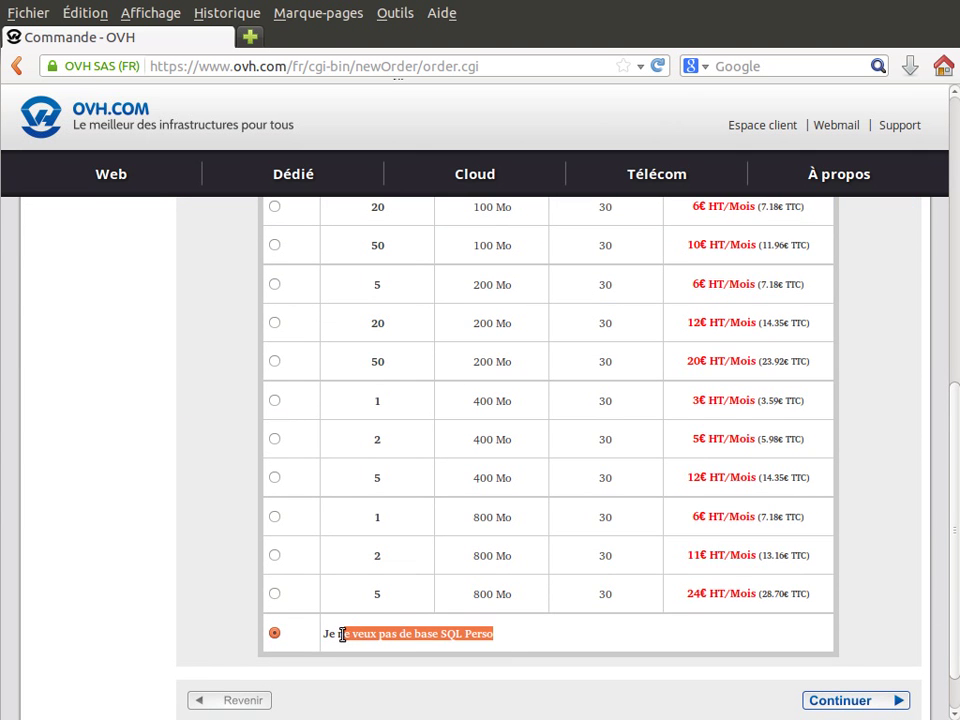
left_click(503, 651)
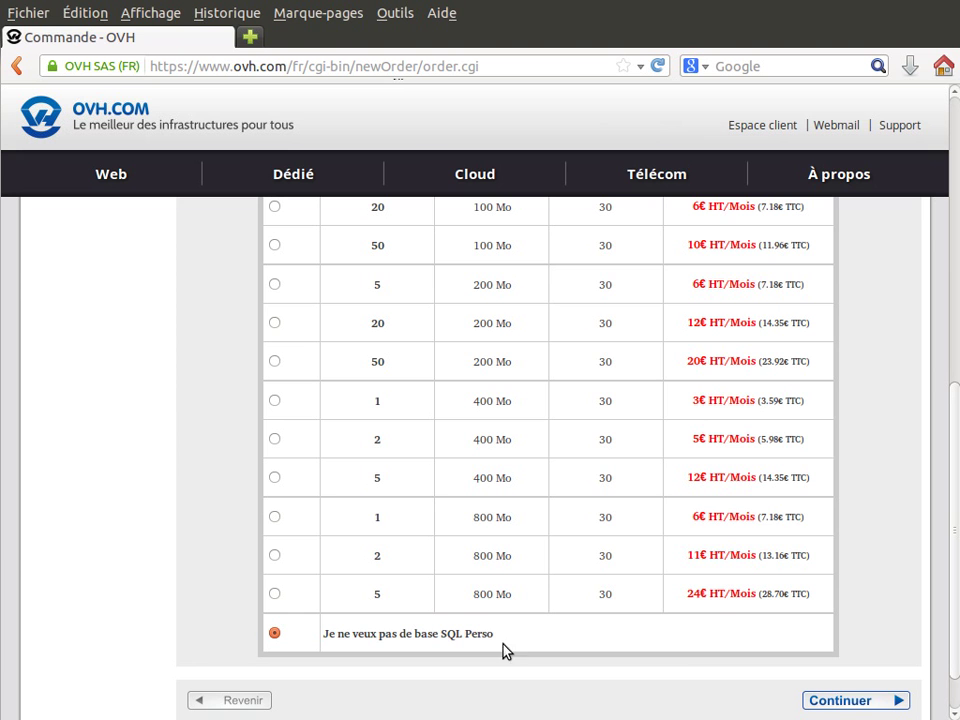
left_click(857, 701)
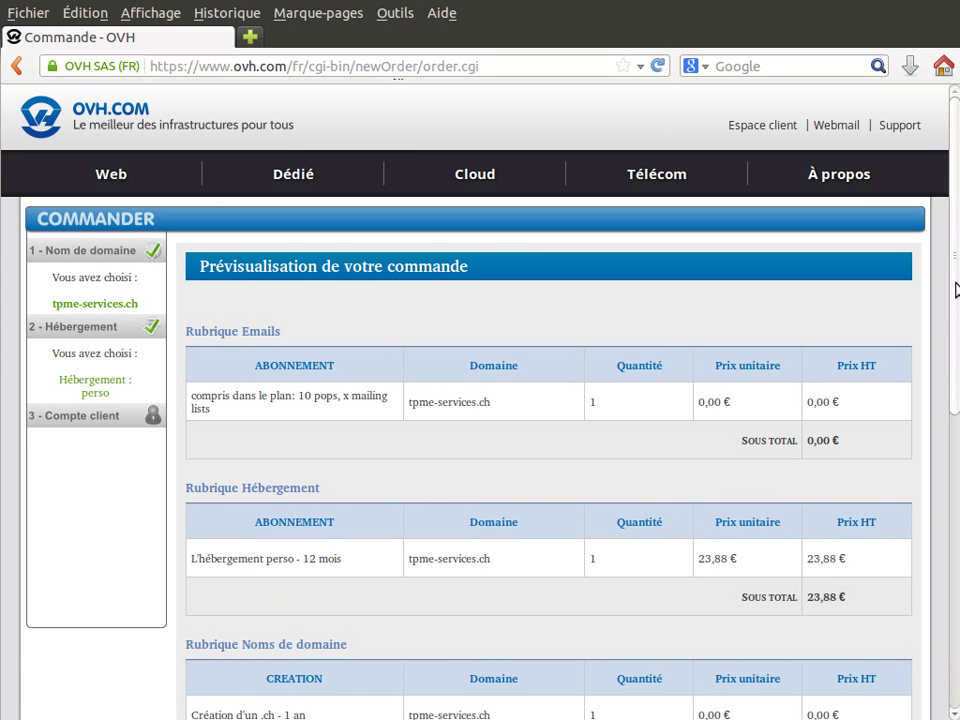
Review the preview: 10 pops, 12-month hosting at 23,88 € and the free .ch domain
left_click_drag(955, 289, 955, 349)
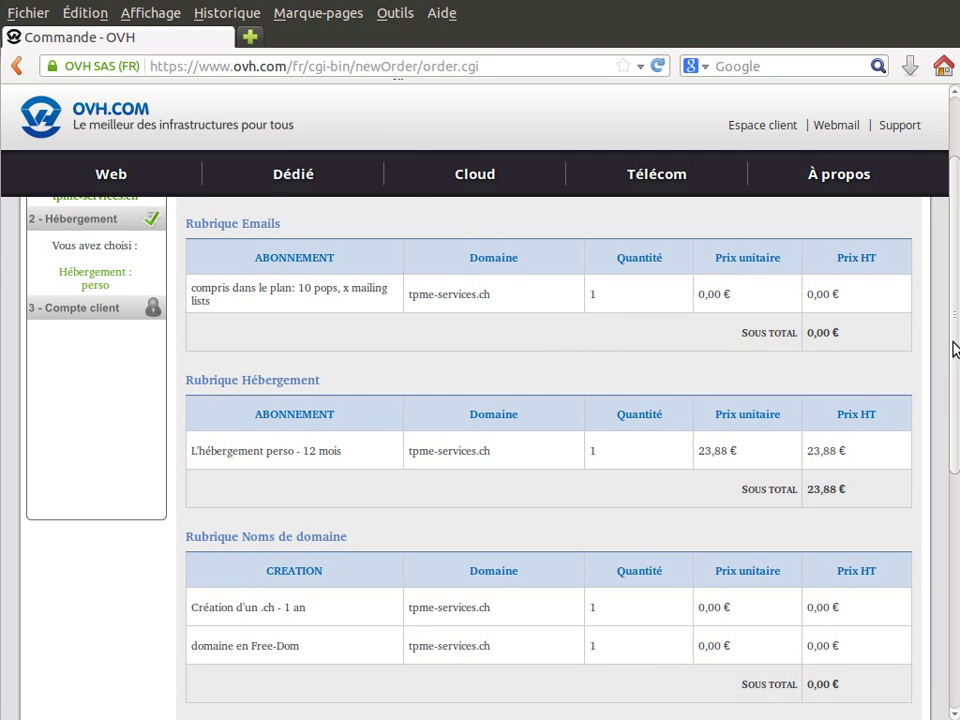
left_click_drag(955, 349, 954, 354)
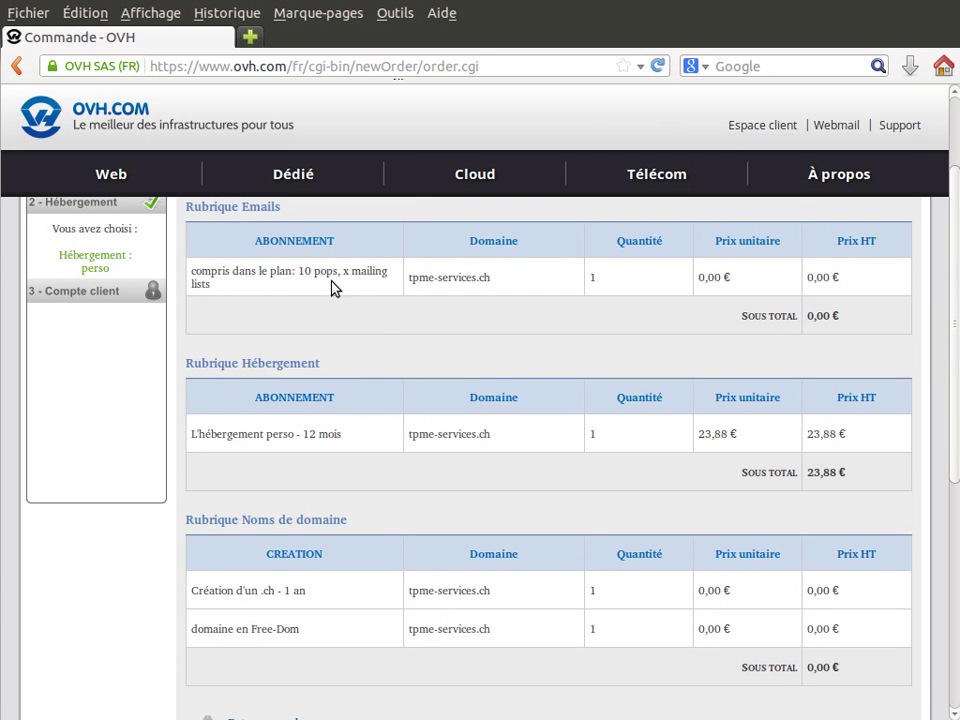
left_click_drag(335, 272, 298, 272)
left_click_drag(283, 209, 186, 208)
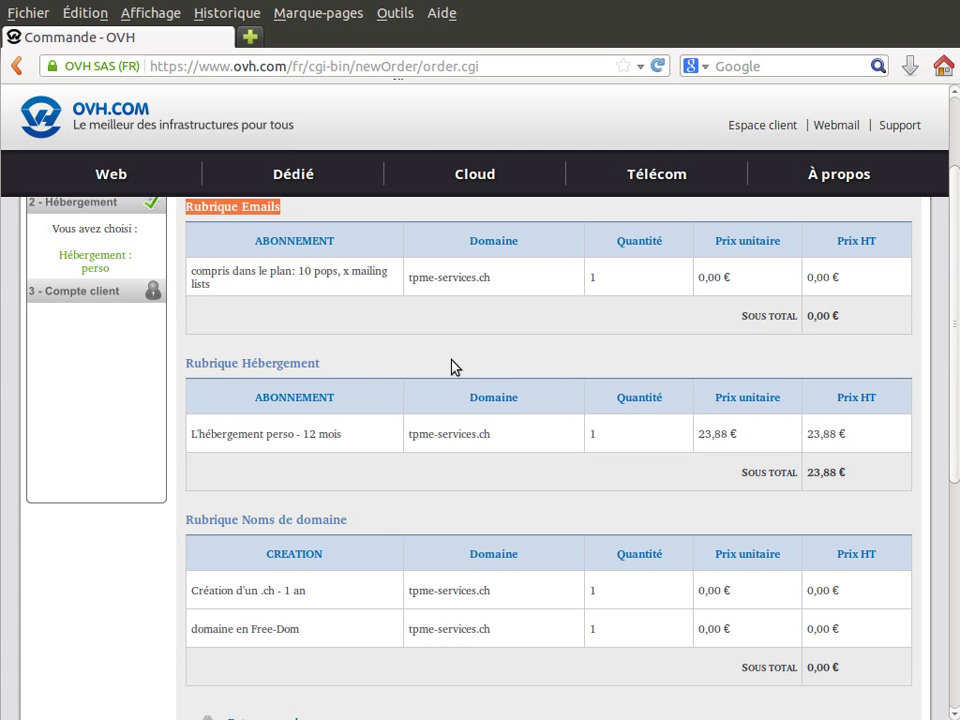
left_click(376, 373)
left_click_drag(320, 364, 193, 364)
left_click_drag(304, 434, 342, 436)
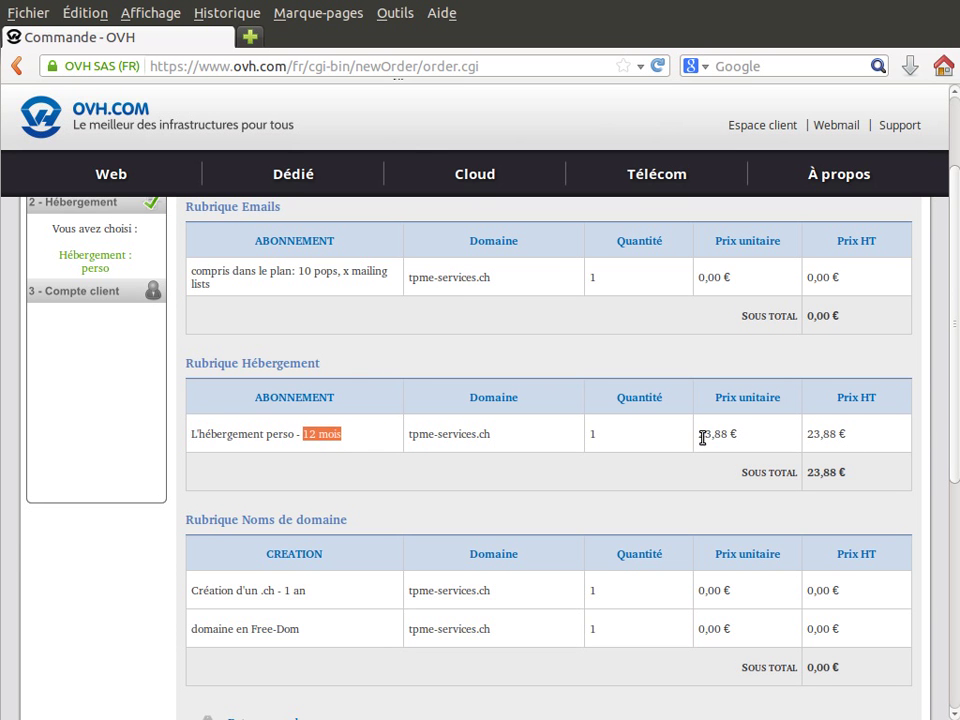
left_click_drag(699, 435, 731, 434)
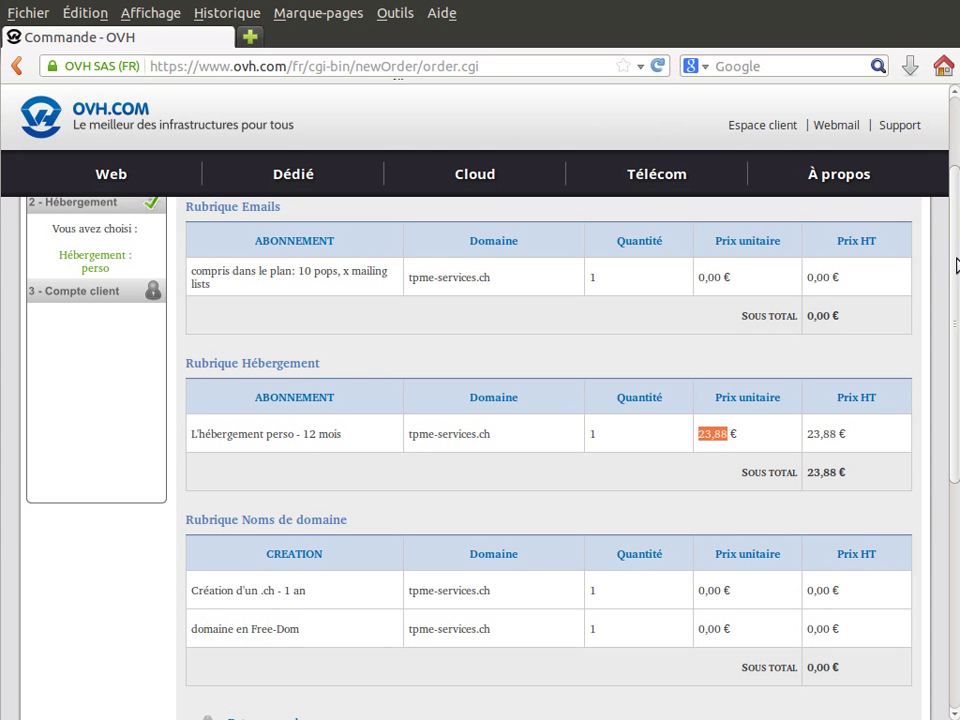
scroll(953, 290, "down", 2)
left_click_drag(953, 290, 953, 378)
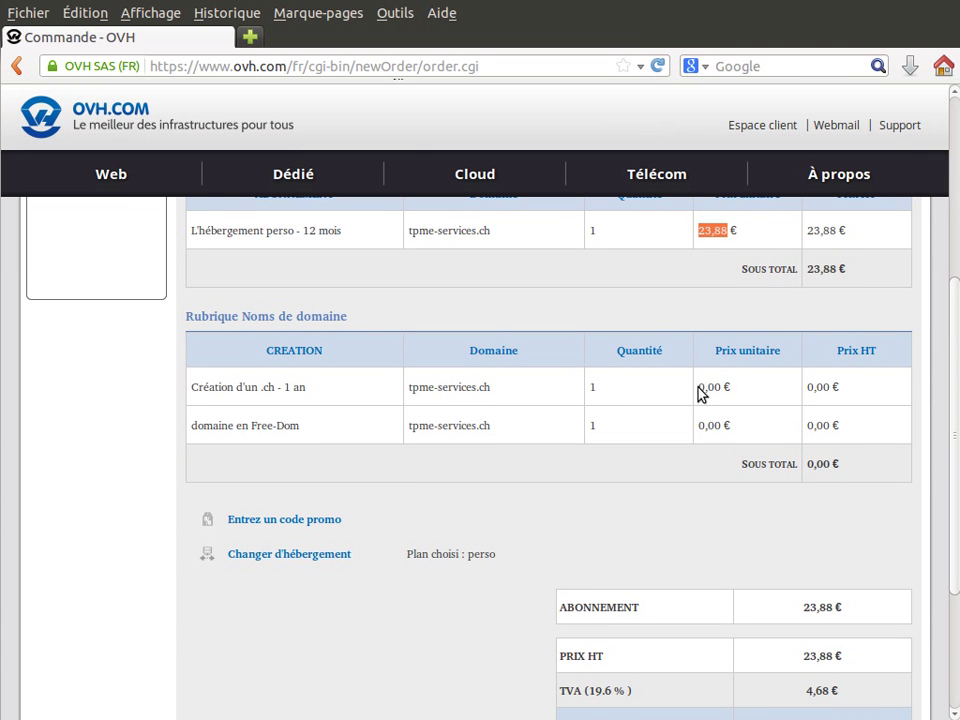
left_click_drag(699, 392, 733, 393)
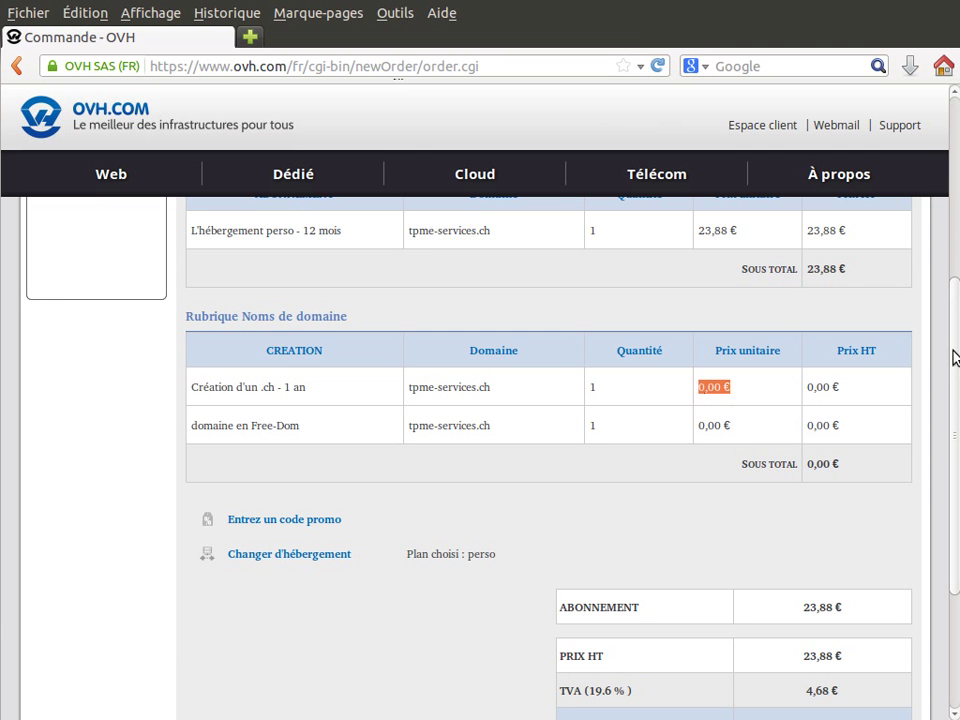
scroll(957, 327, "up", 1)
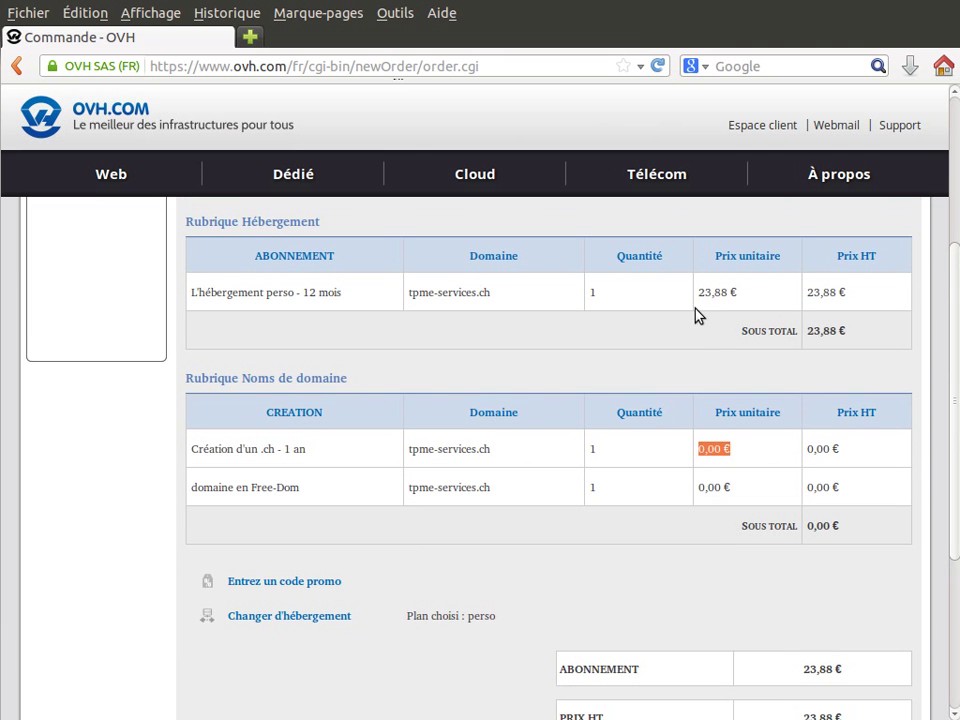
Check the 23,88 € pre-tax price, VAT and 28,56 € TTC total, then validate the order
left_click_drag(697, 293, 729, 292)
left_click_drag(699, 448, 739, 451)
left_click(739, 451)
left_click_drag(954, 370, 951, 508)
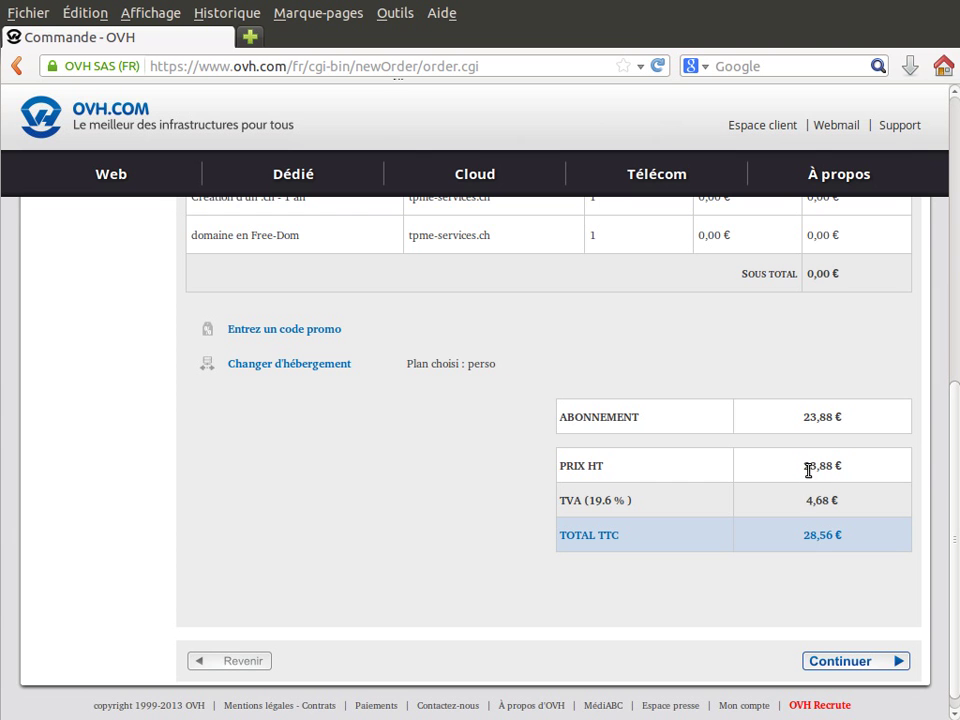
left_click_drag(806, 469, 840, 508)
left_click(862, 502)
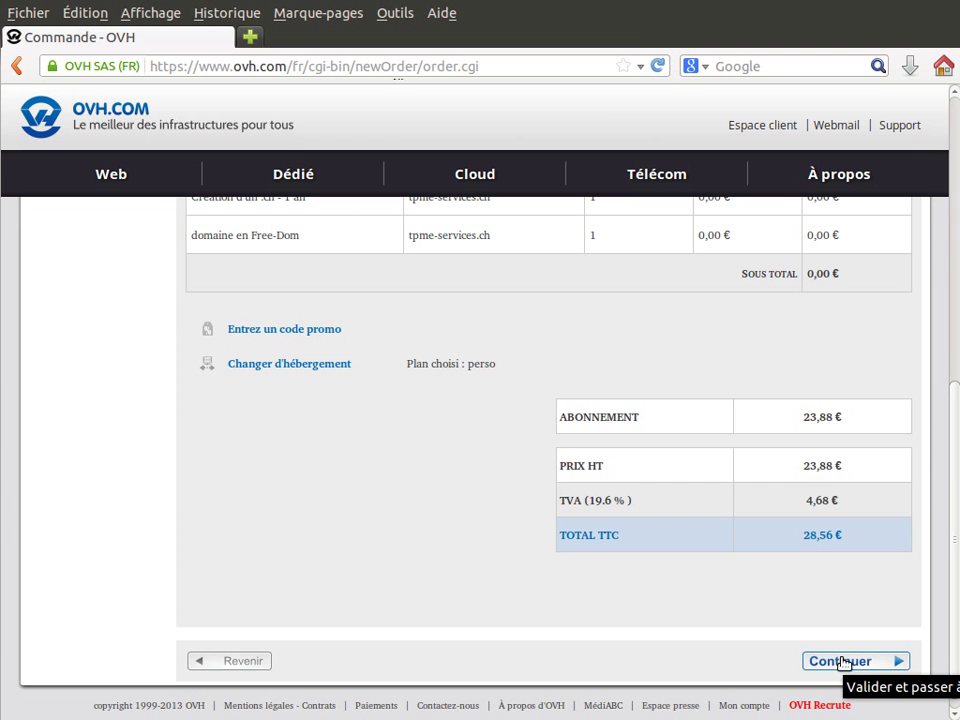
left_click(843, 662)
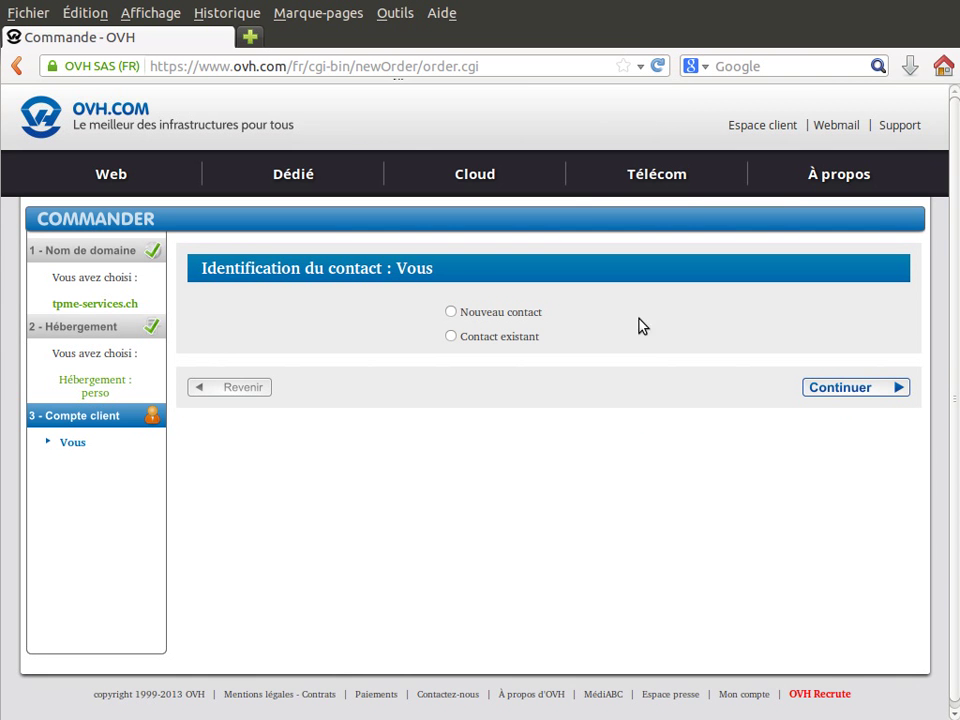
Select 'Nouveau contact' and scroll down to the empty name and address fields
mouse_move(564, 339)
left_mouse_down()
mouse_move(491, 339)
mouse_move(440, 320)
mouse_move(570, 334)
left_mouse_up()
left_click(513, 316)
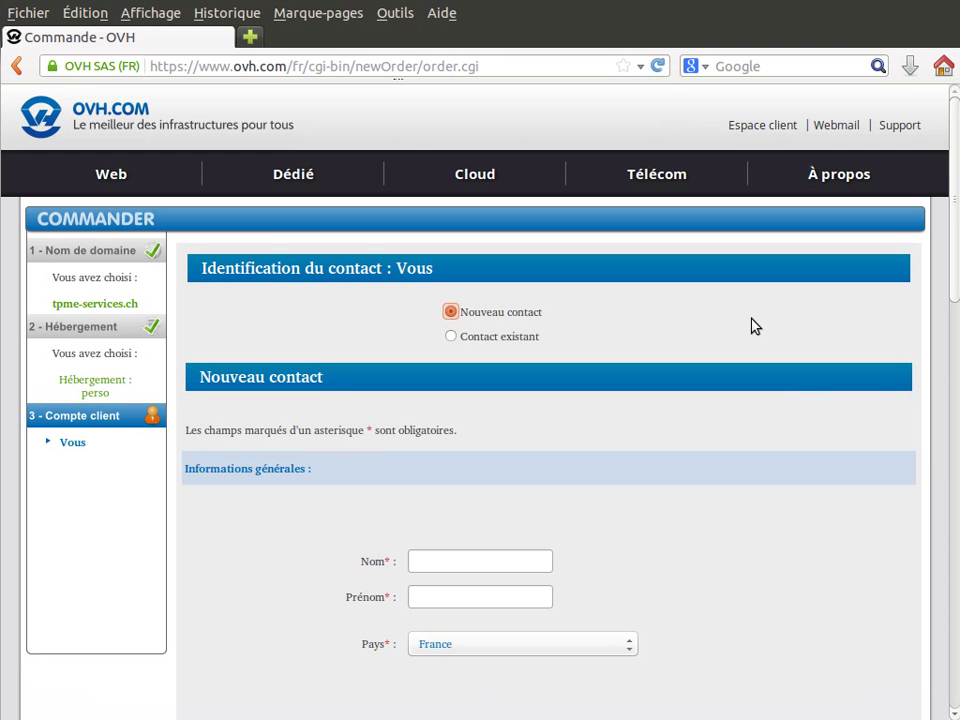
left_click(523, 338)
left_click(529, 310)
left_click_drag(957, 280, 949, 374)
Enter the contact's surname and first name in the Nom and Prénom fields
left_click(454, 303)
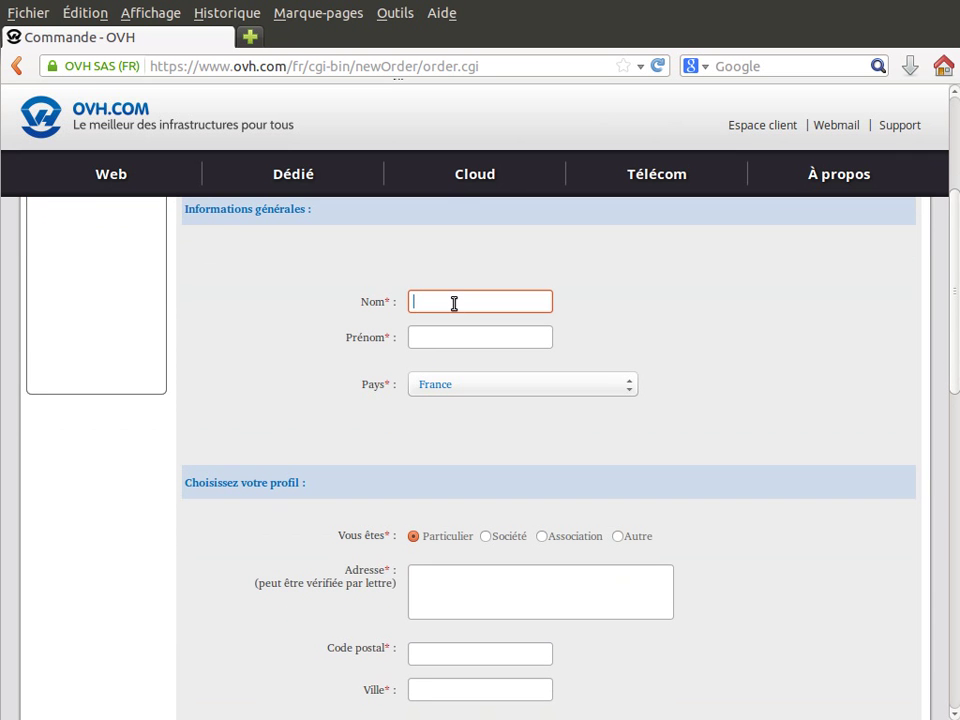
type("Dupont")
key("Tab")
type("J")
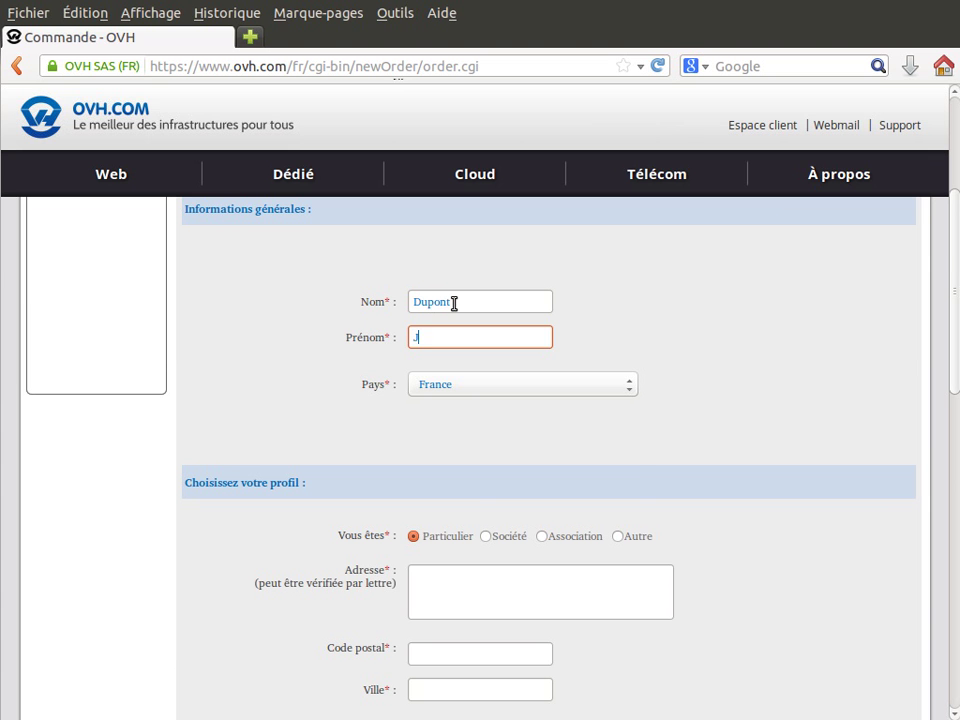
type("ean")
Choose Switzerland from the Pays dropdown
left_click(442, 386)
type("su")
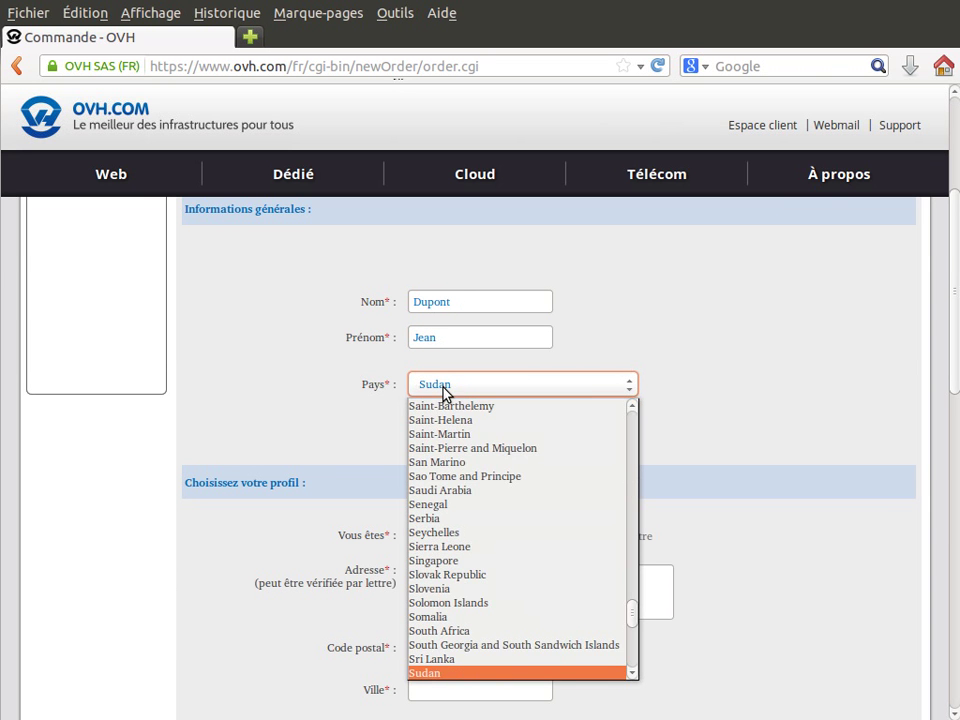
key("Down")
key("Down")
key("Down")
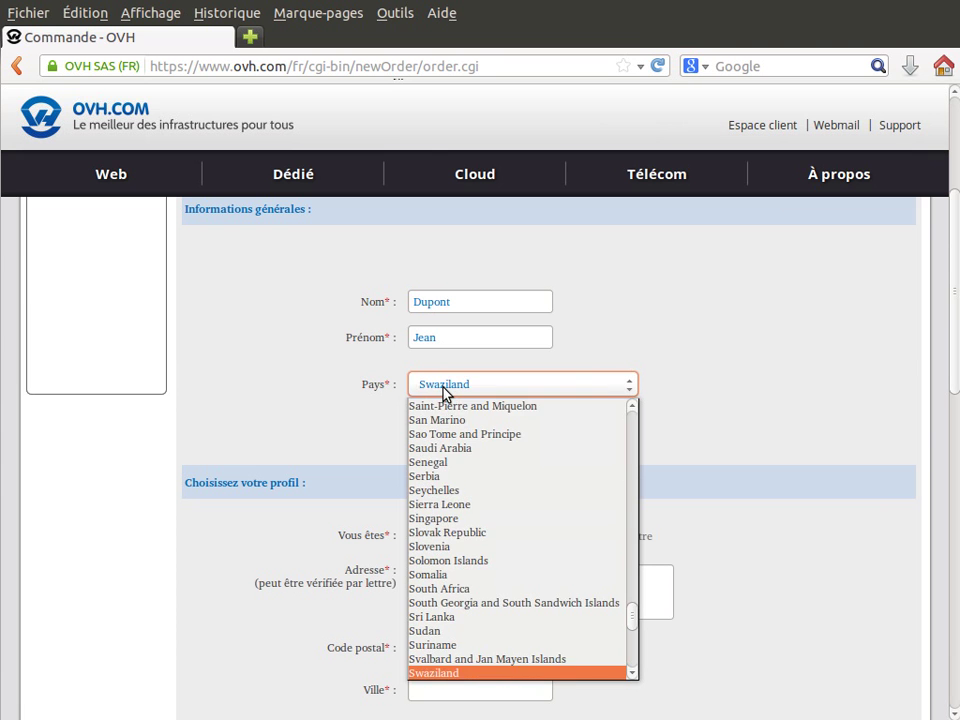
key("Down")
key("Down")
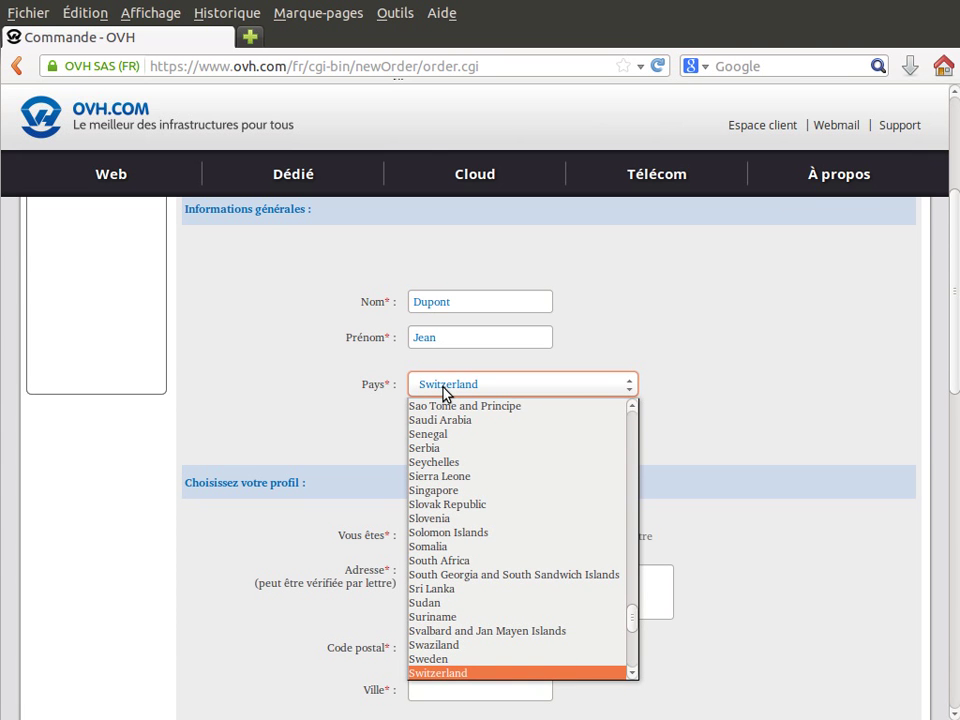
key("Return")
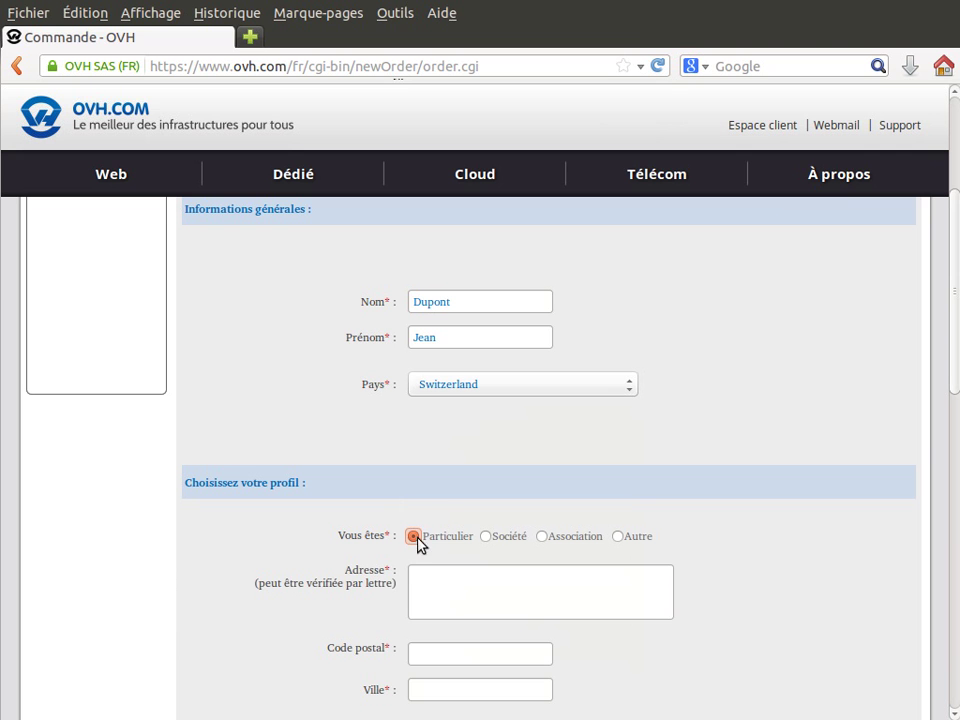
Set the contact type to Société with organisation name 'TPME Services'
left_click(488, 540)
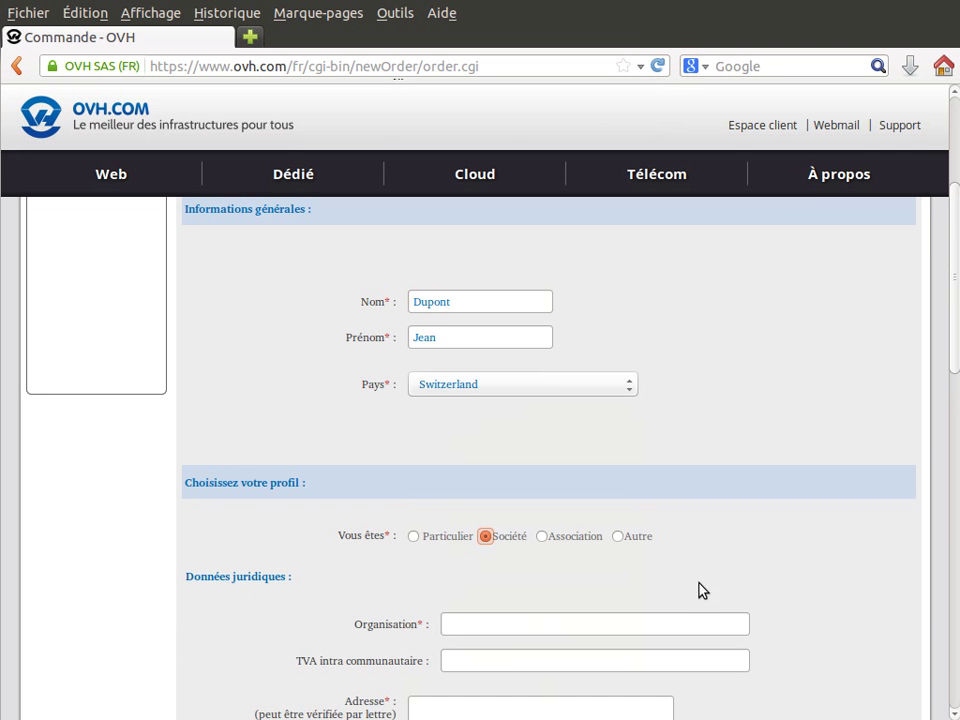
left_click(491, 626)
type("T")
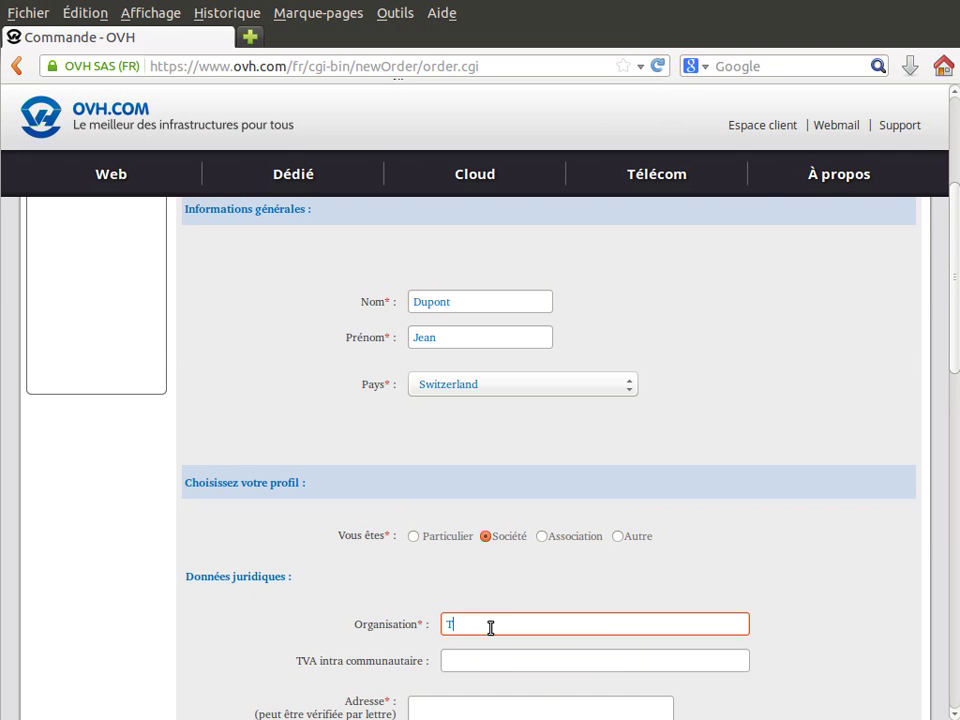
type("PME Services")
key("Tab")
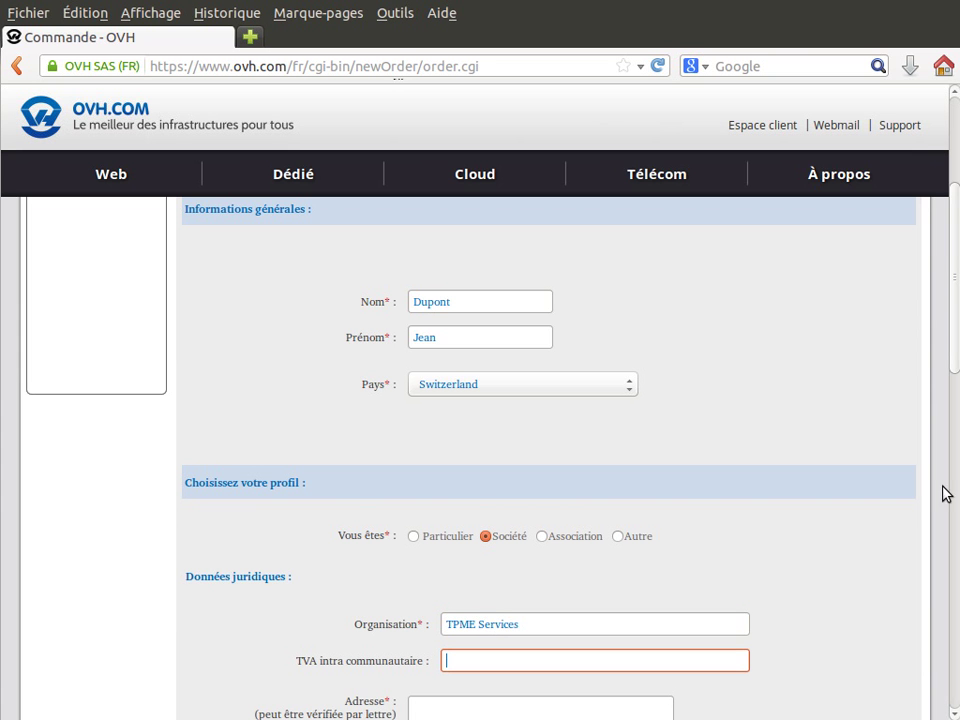
scroll(955, 302, "down", 1)
left_click_drag(955, 302, 949, 398)
Fill in the company's street address, postal code and city
left_click(427, 423)
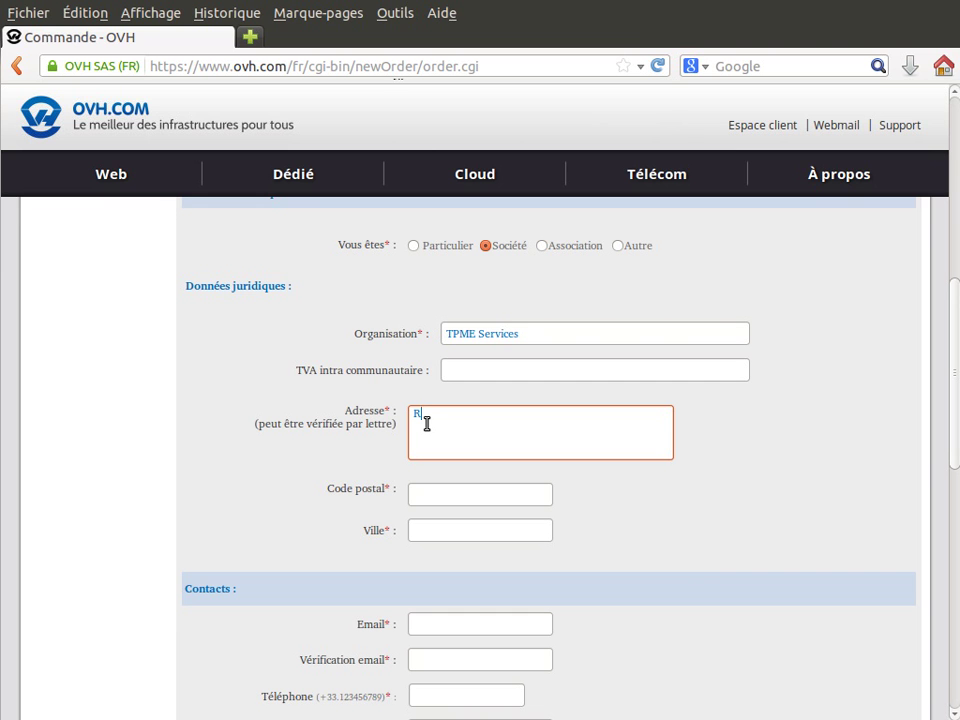
key("Tab")
type("1000")
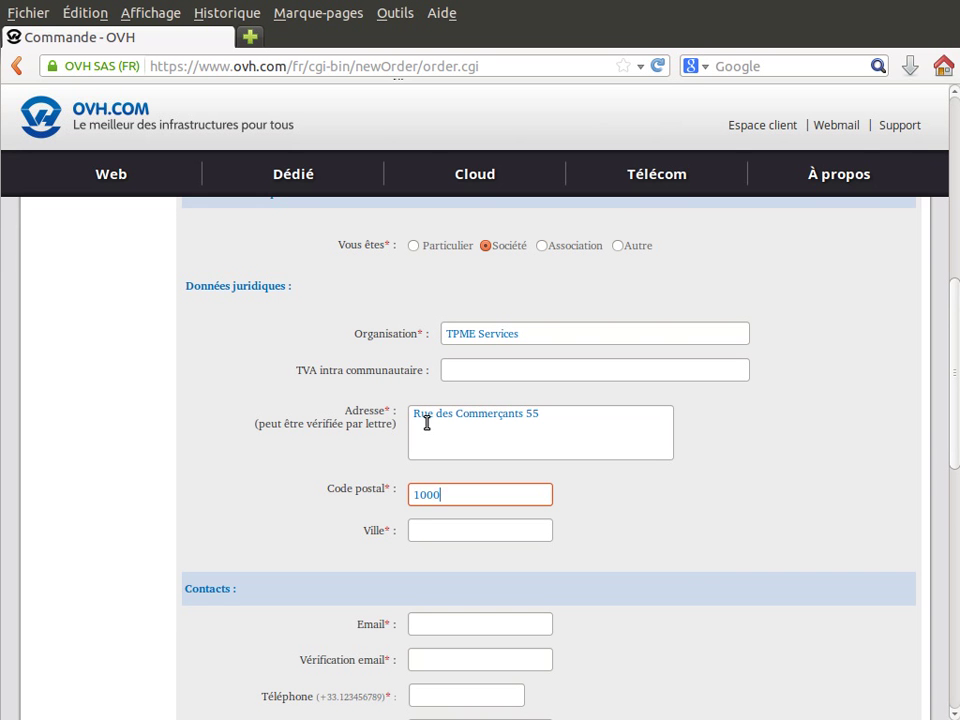
key("Tab")
type("Lausanne")
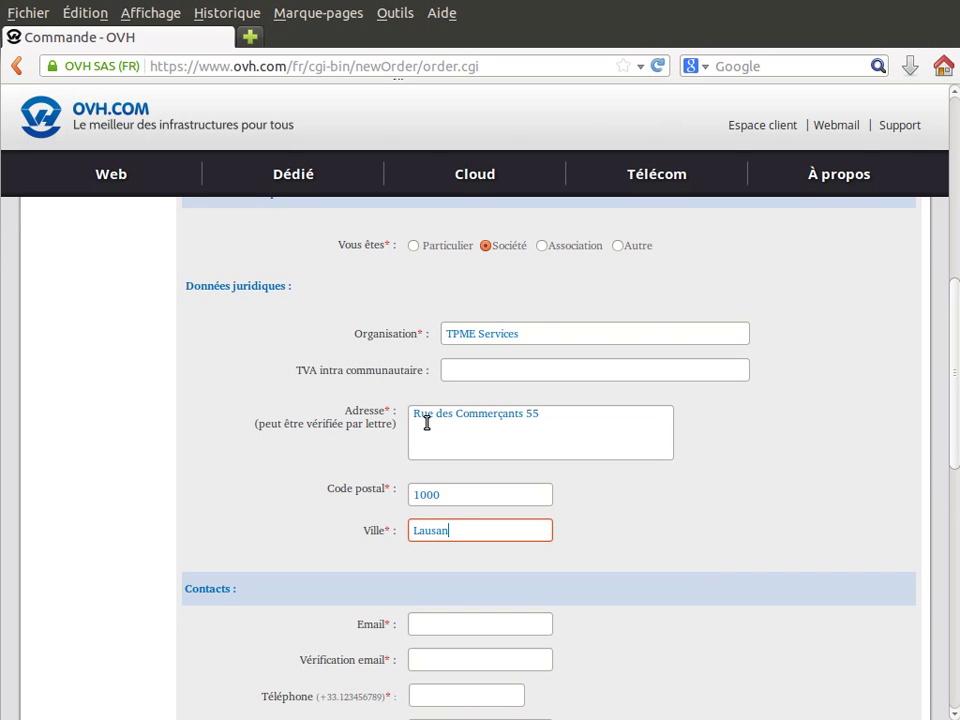
left_click(562, 596)
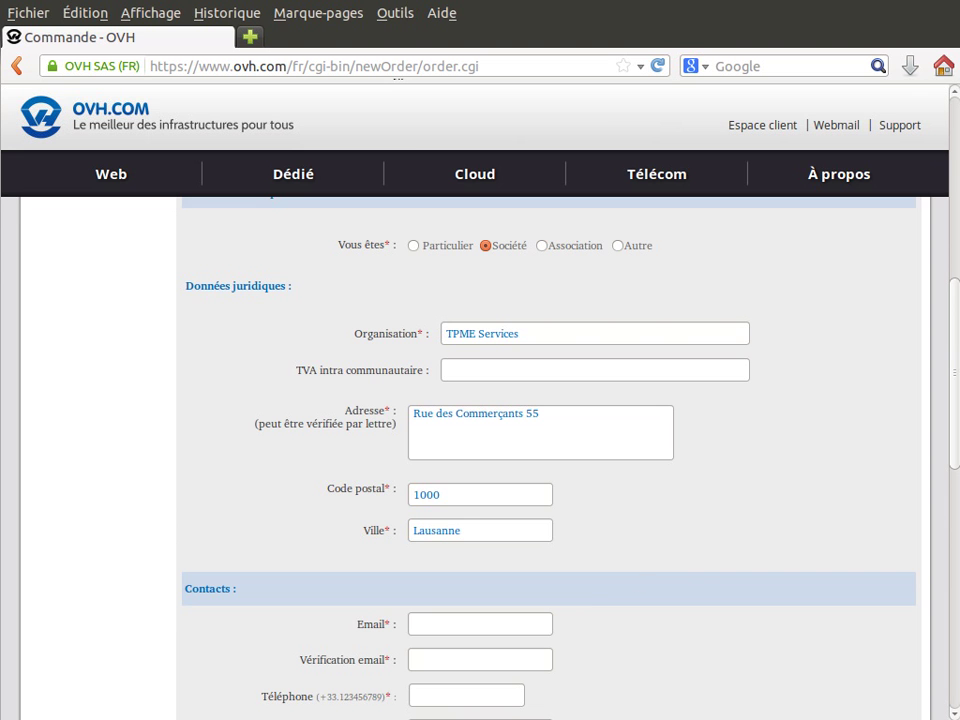
left_click_drag(956, 405, 956, 485)
Enter the contact's e-mail address and paste it into the Vérification email field
left_click(476, 391)
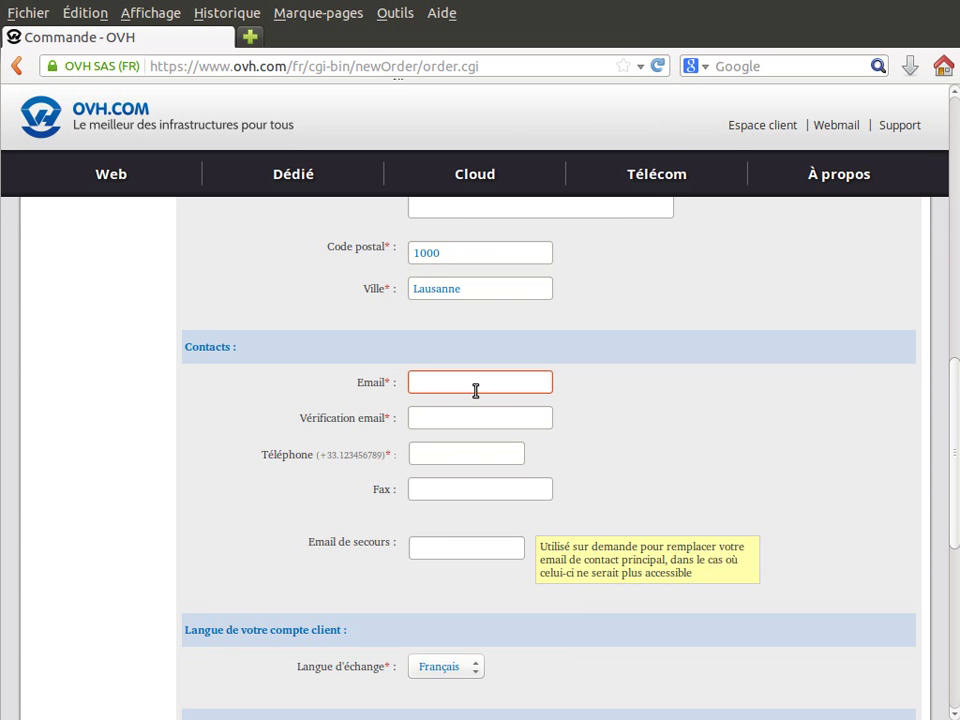
left_click_drag(548, 381, 330, 365)
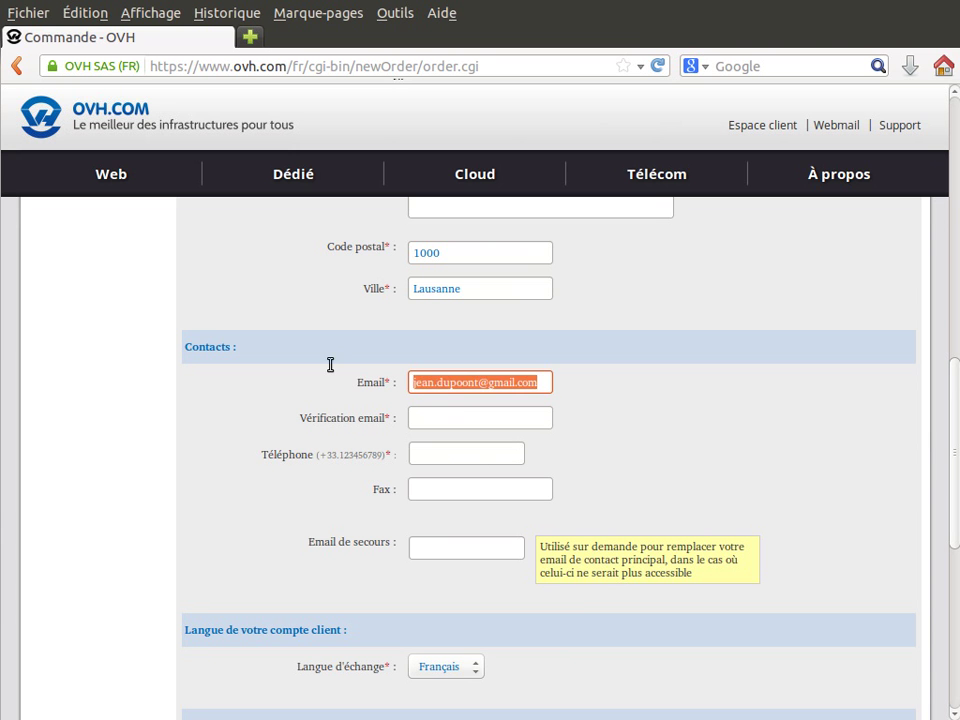
key("ctrl+x")
key("ctrl+v")
left_click(441, 418)
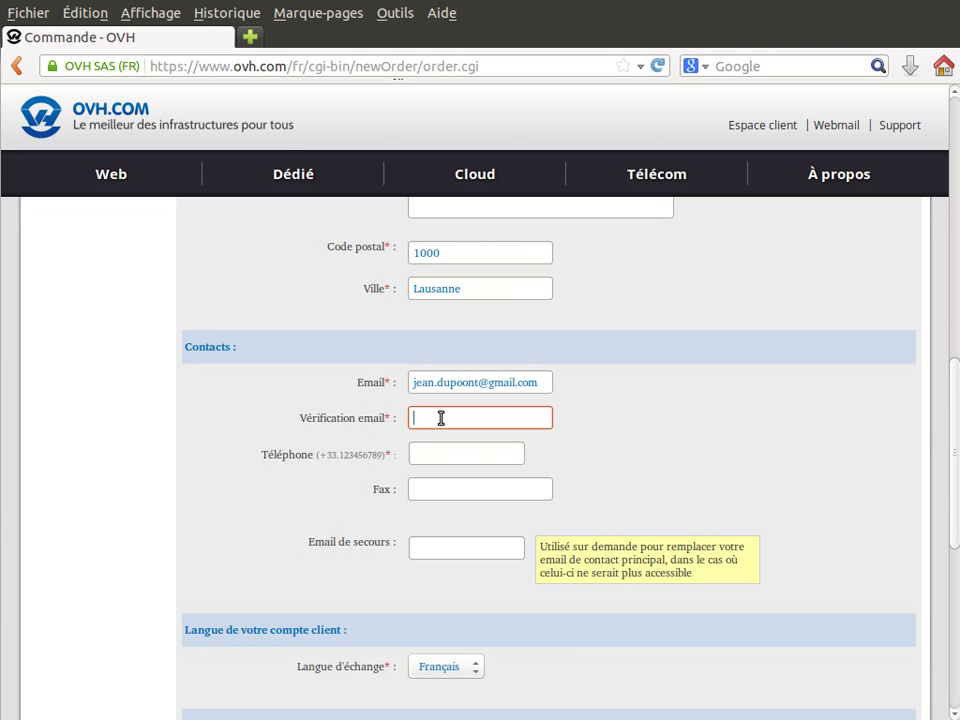
key("ctrl+v")
left_click(549, 384)
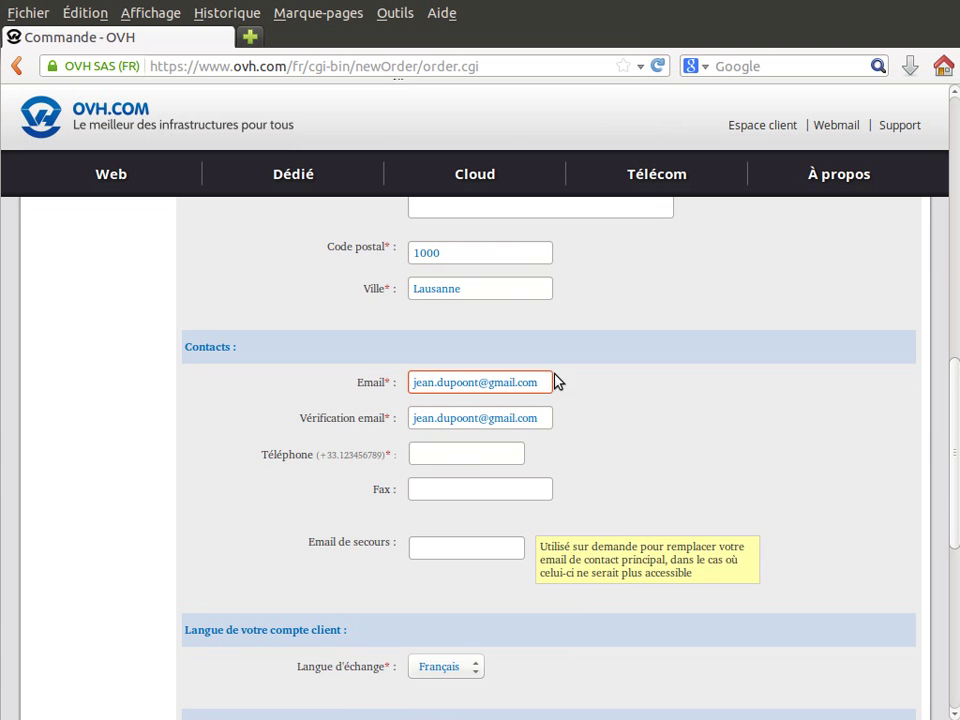
Check the e-mail entries and start typing the contact's phone number
left_click(435, 550)
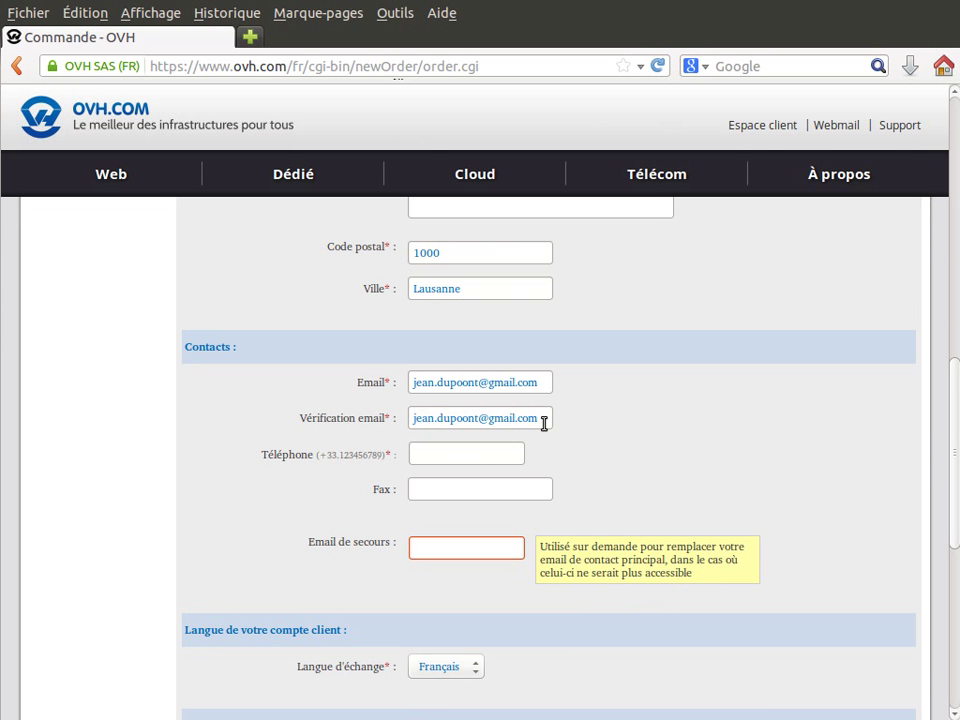
left_click_drag(544, 421, 404, 420)
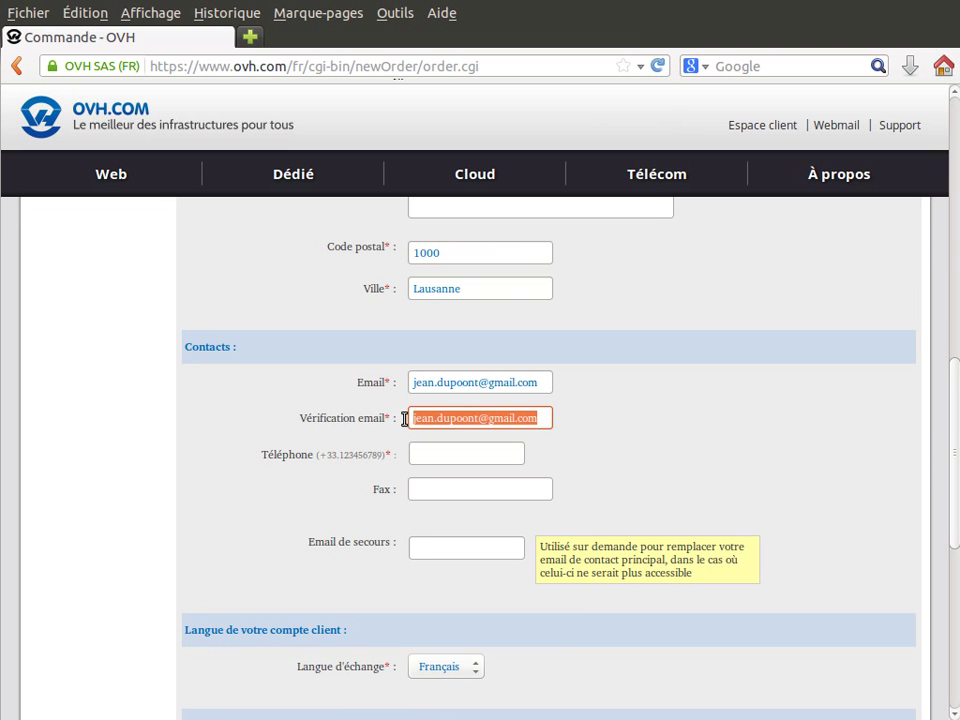
left_click(424, 547)
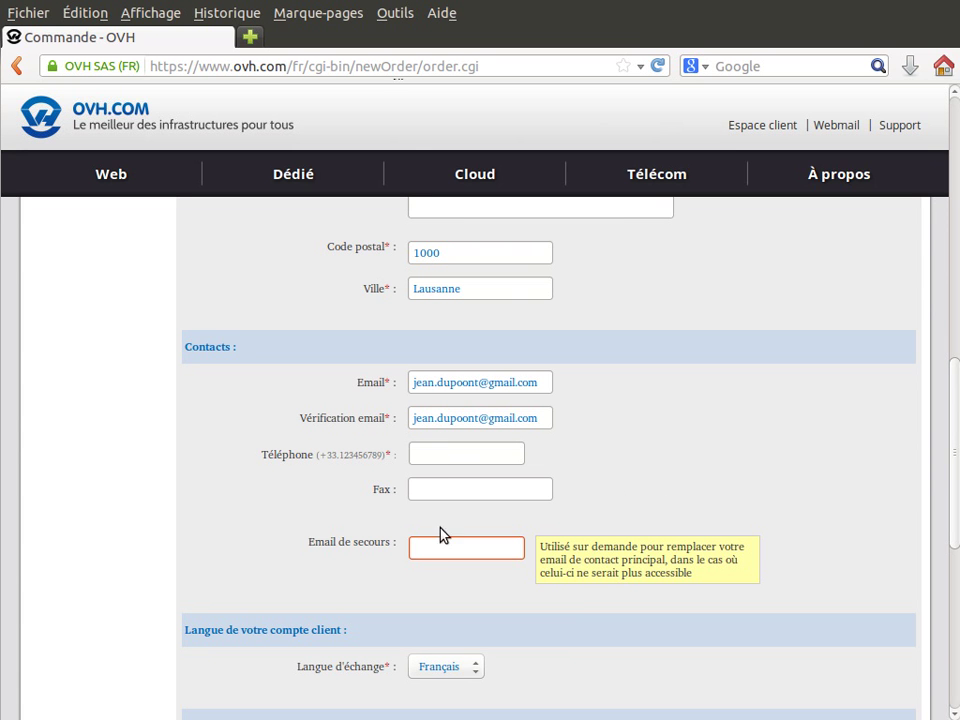
left_click(440, 456)
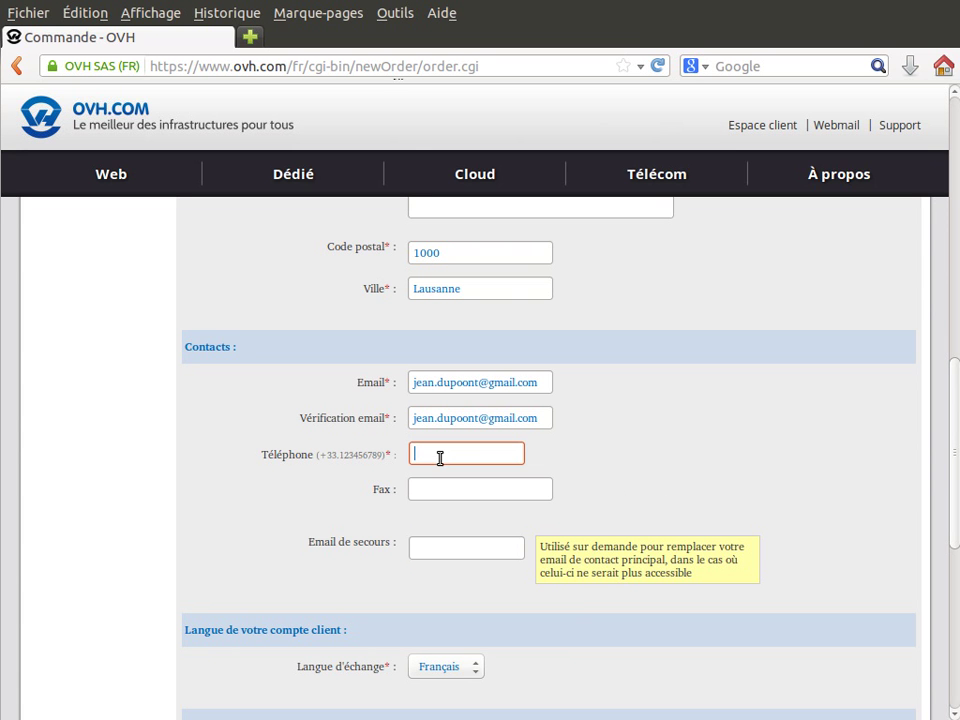
Keep Français as exchange language, tick the verification checkbox and submit the details
left_click(430, 484)
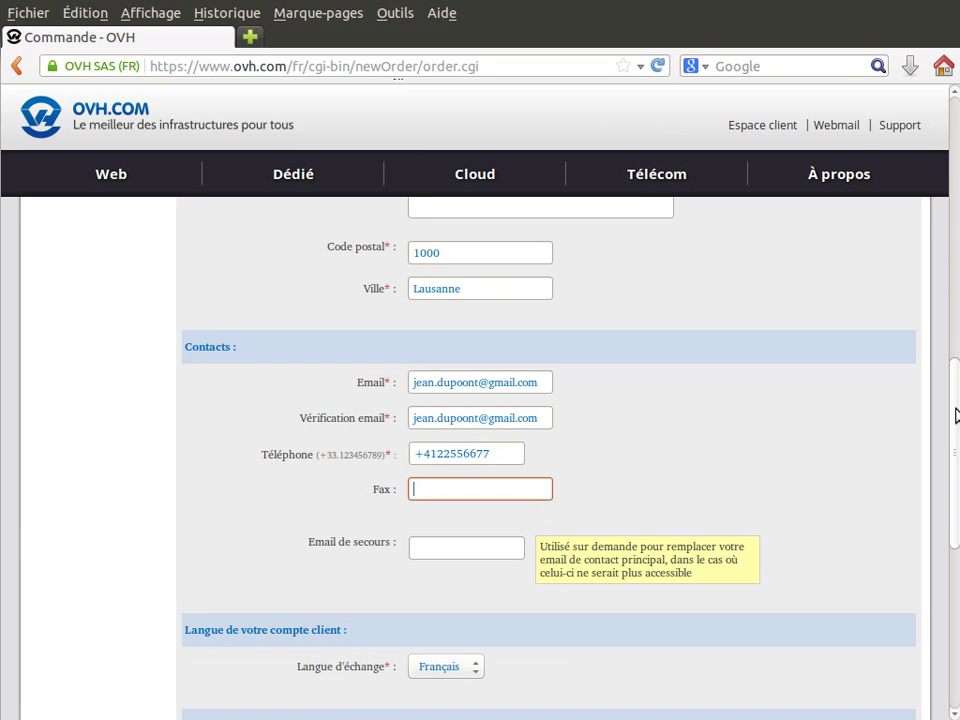
scroll(957, 435, "down", 1)
scroll(957, 435, "down", 3)
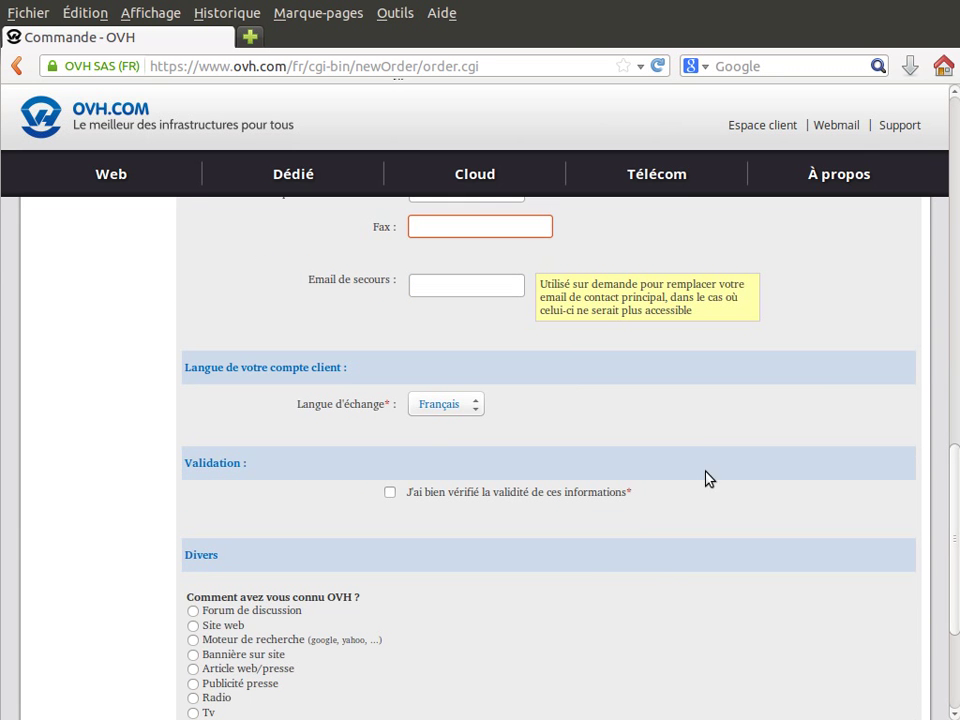
left_click(466, 414)
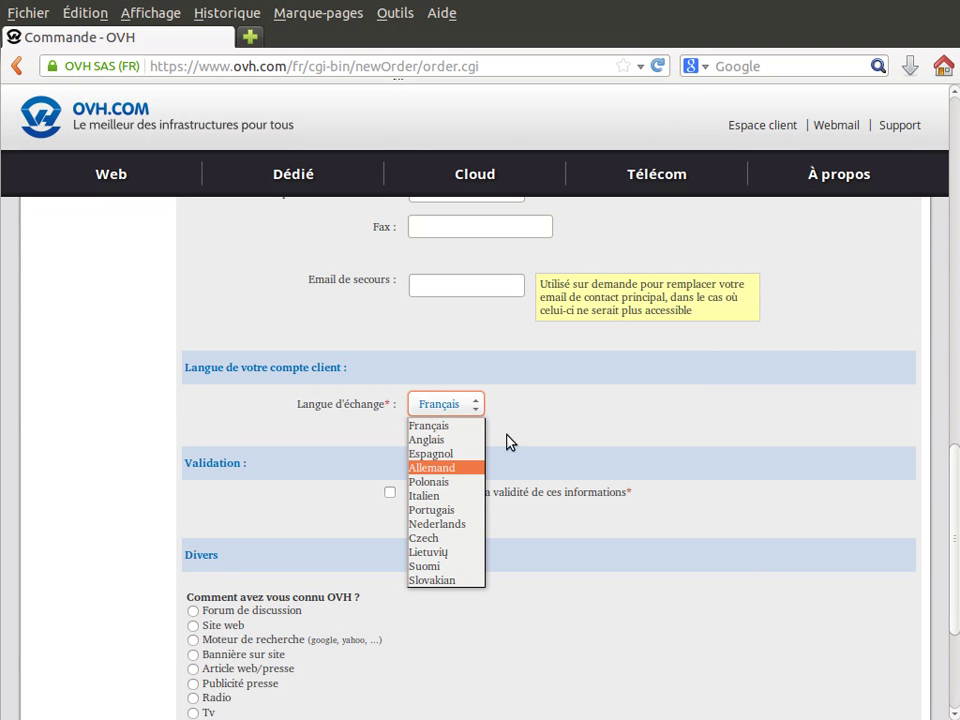
left_click(455, 426)
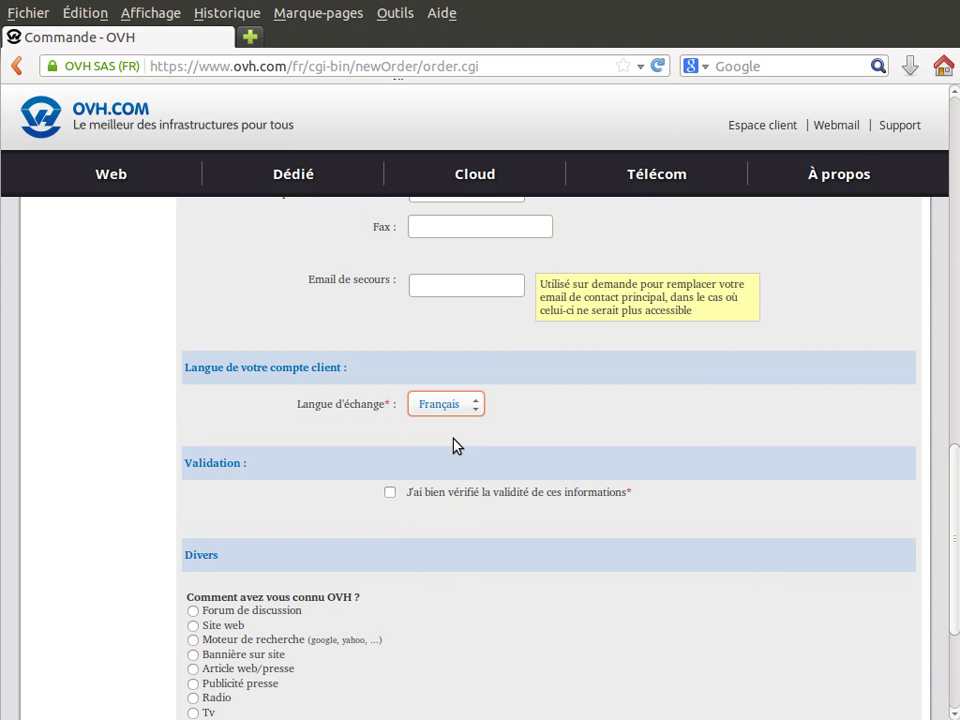
left_click(391, 493)
left_click_drag(955, 548, 912, 620)
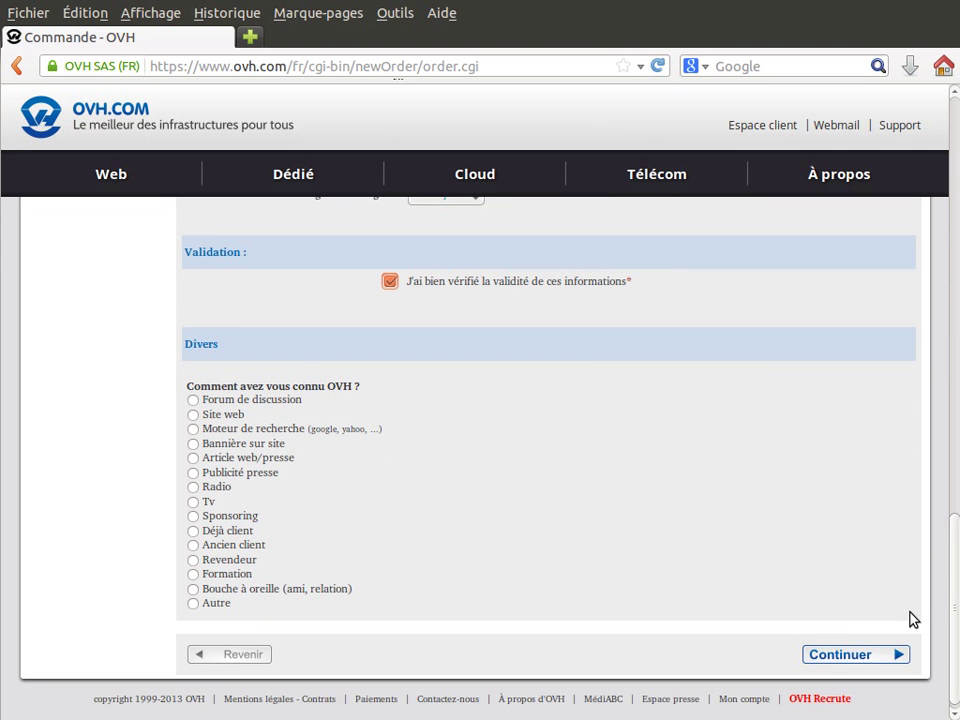
left_click(835, 656)
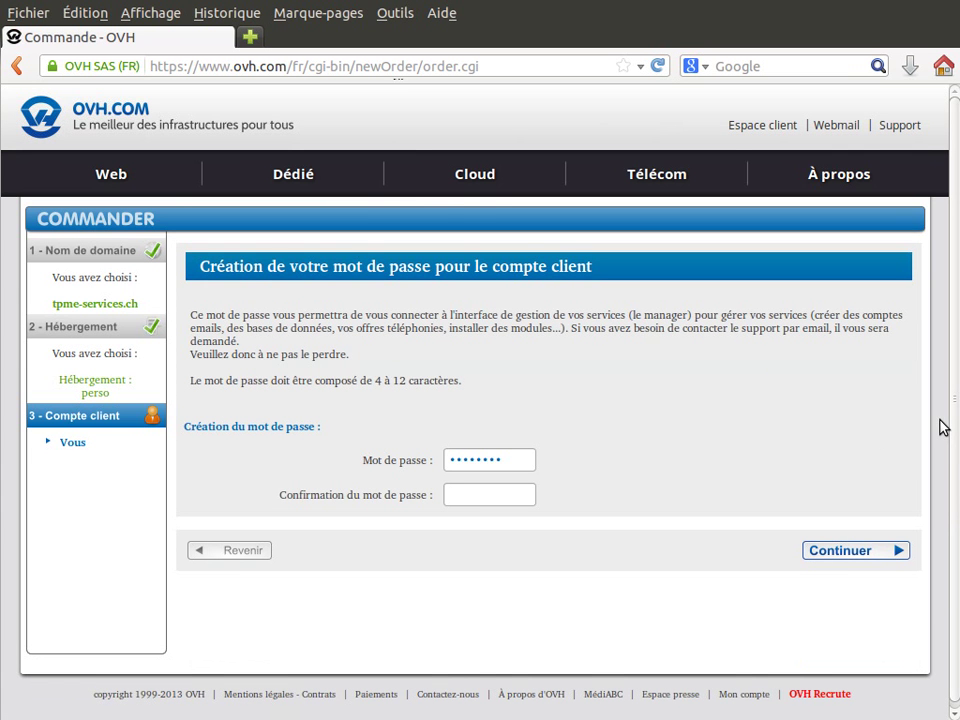
Enter the new account password in both password fields and submit it
left_click(505, 459)
left_click_drag(505, 459, 329, 442)
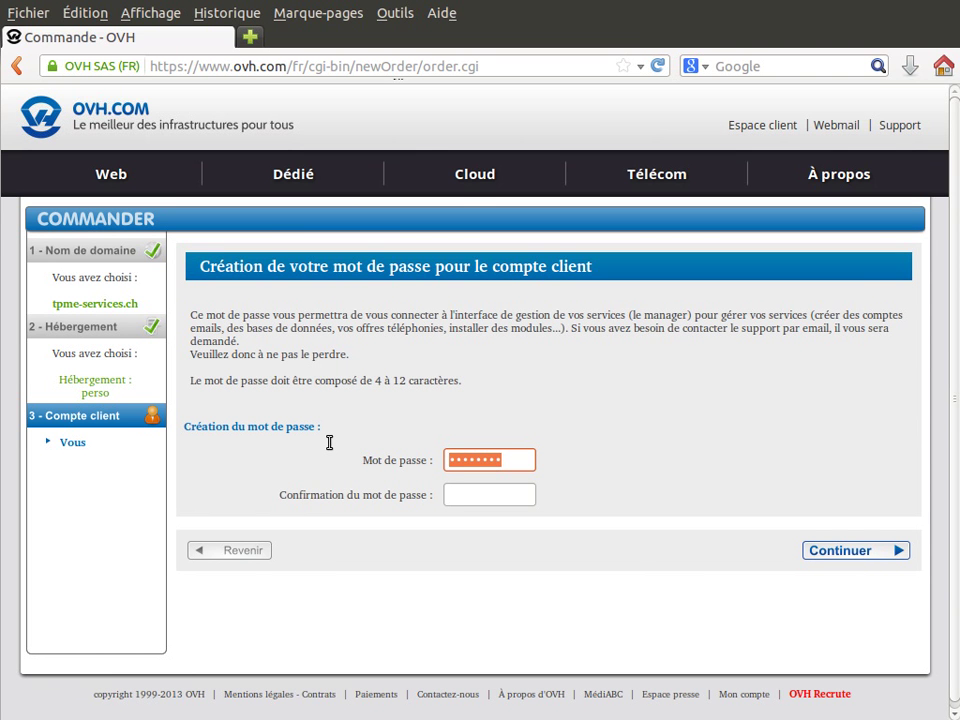
type("••••••")
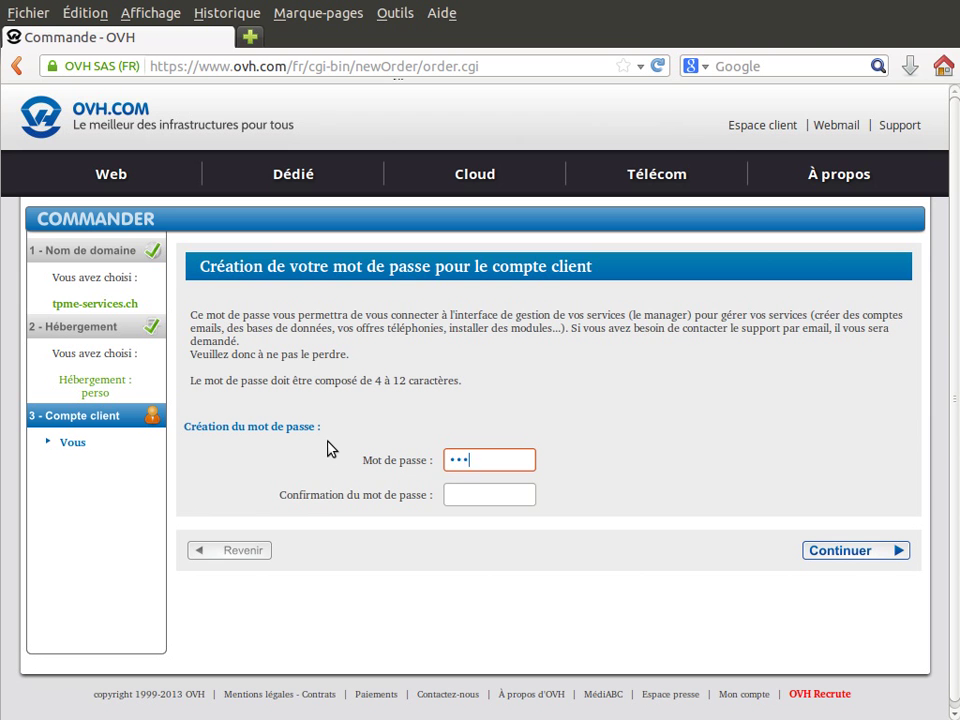
left_click(463, 491)
type("••••••")
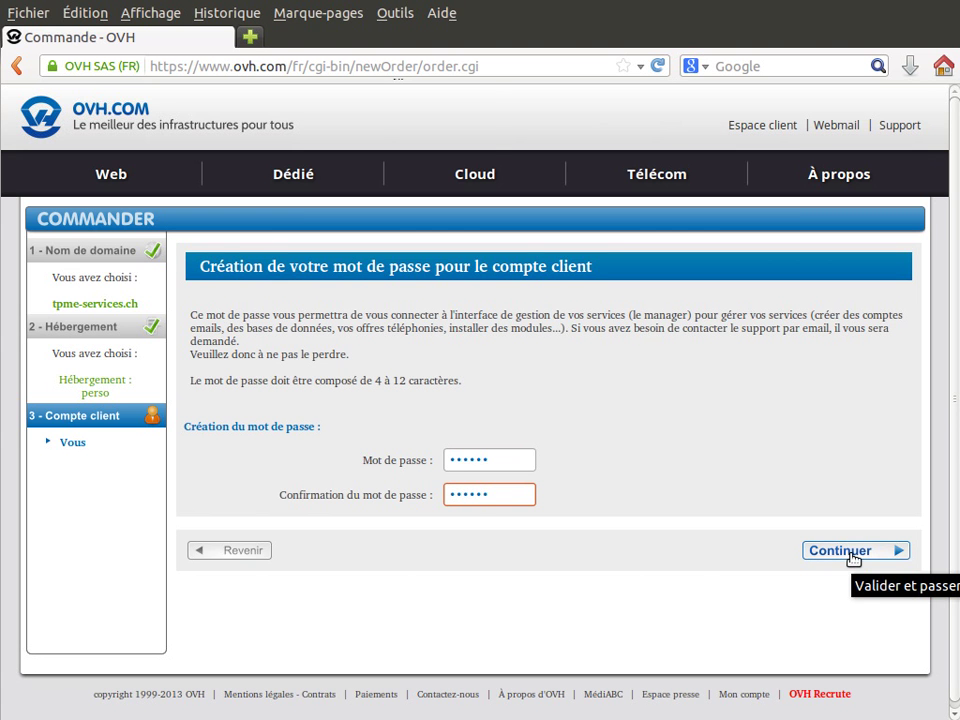
left_click(850, 552)
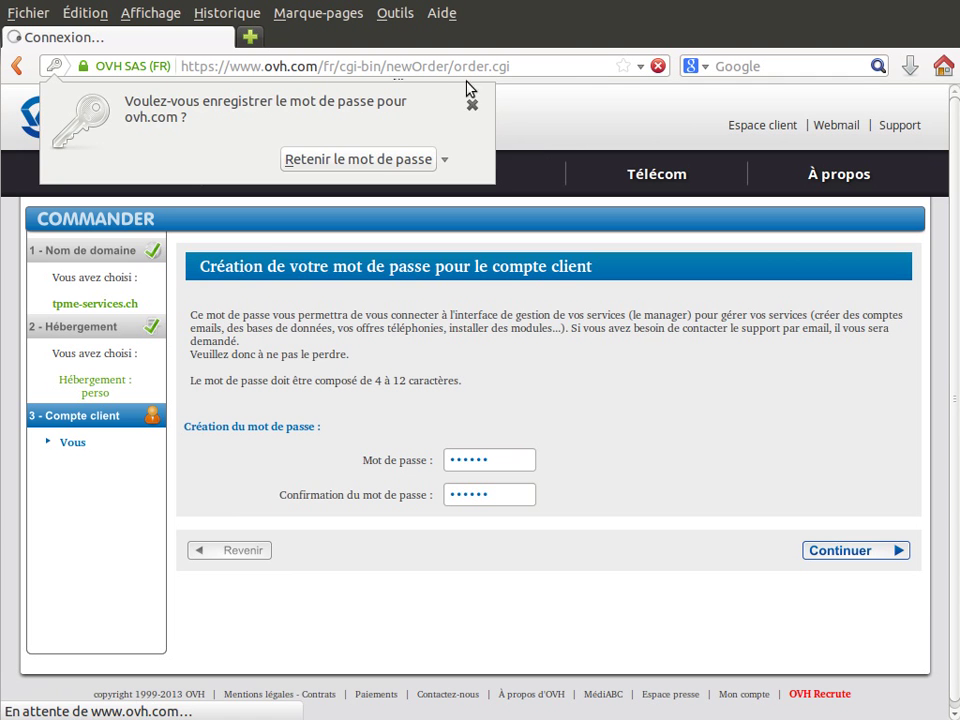
Dismiss the save-password prompt, keep all four contact roles on the account holder, and continue
left_click(471, 106)
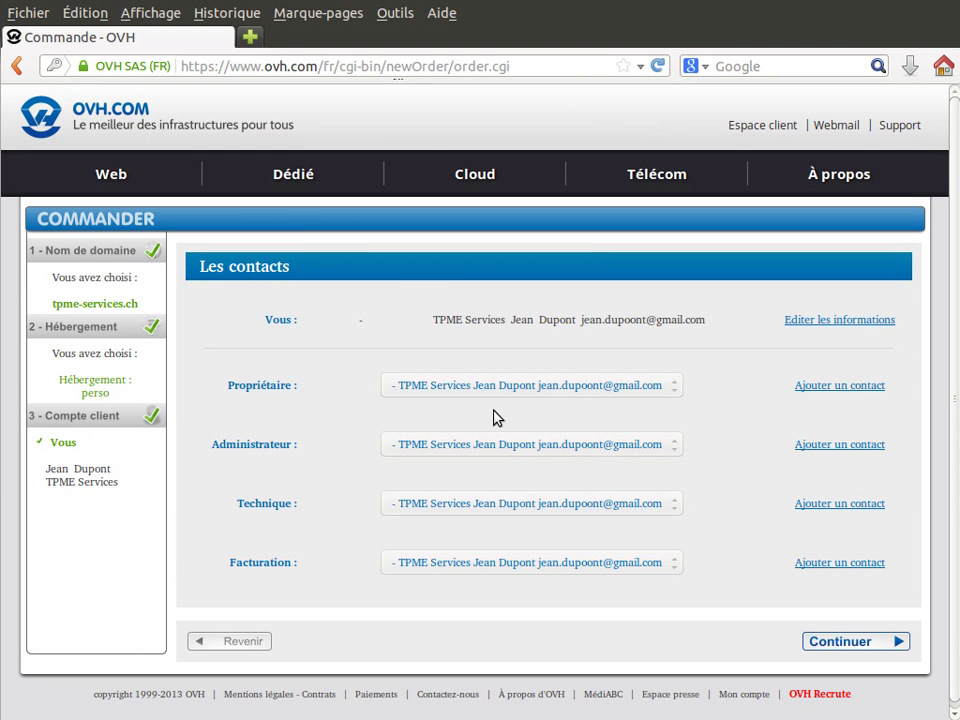
double_click(258, 389)
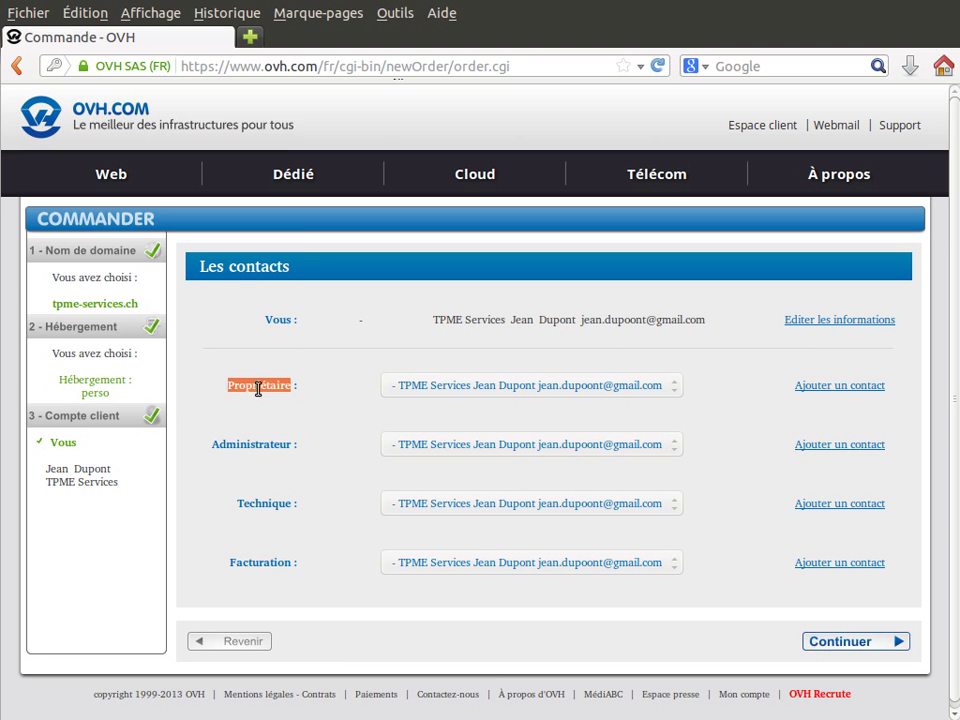
double_click(250, 445)
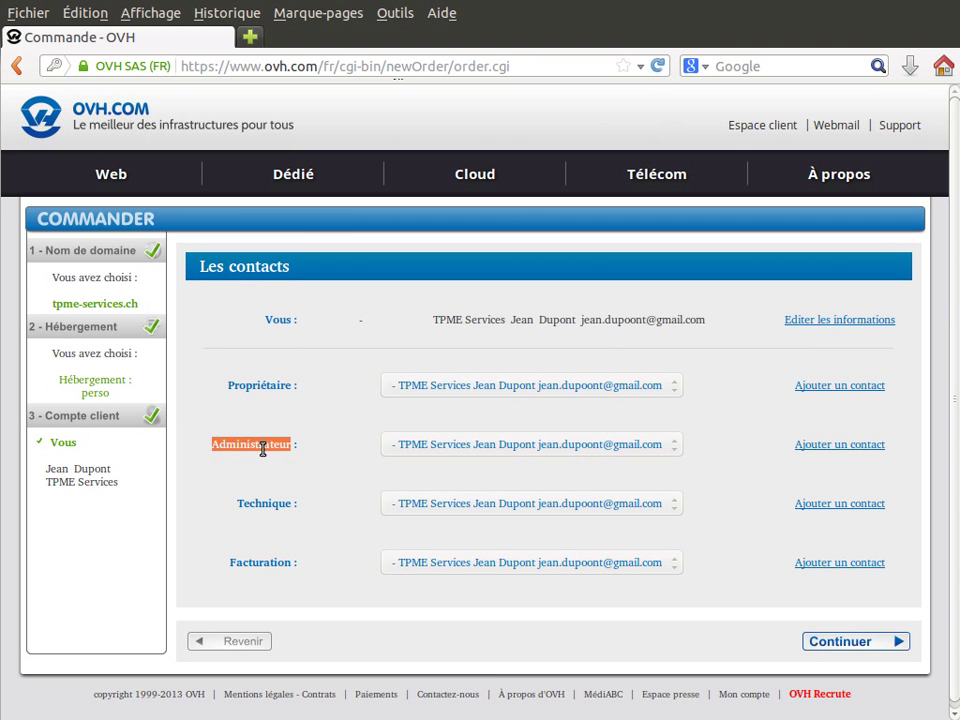
left_click(254, 502)
double_click(254, 502)
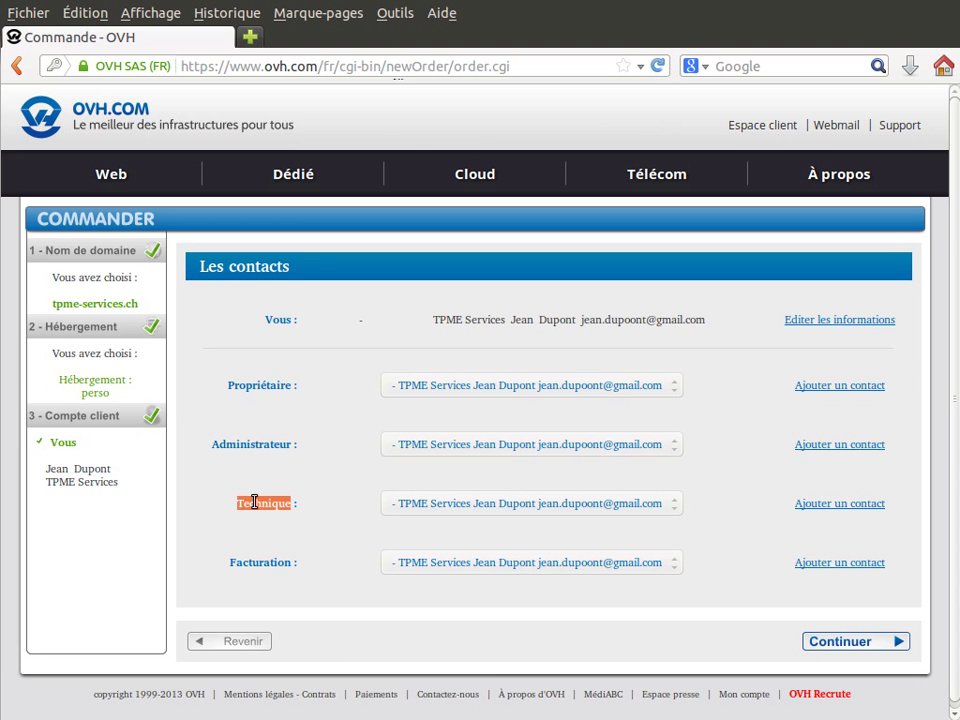
left_click(251, 561)
double_click(250, 562)
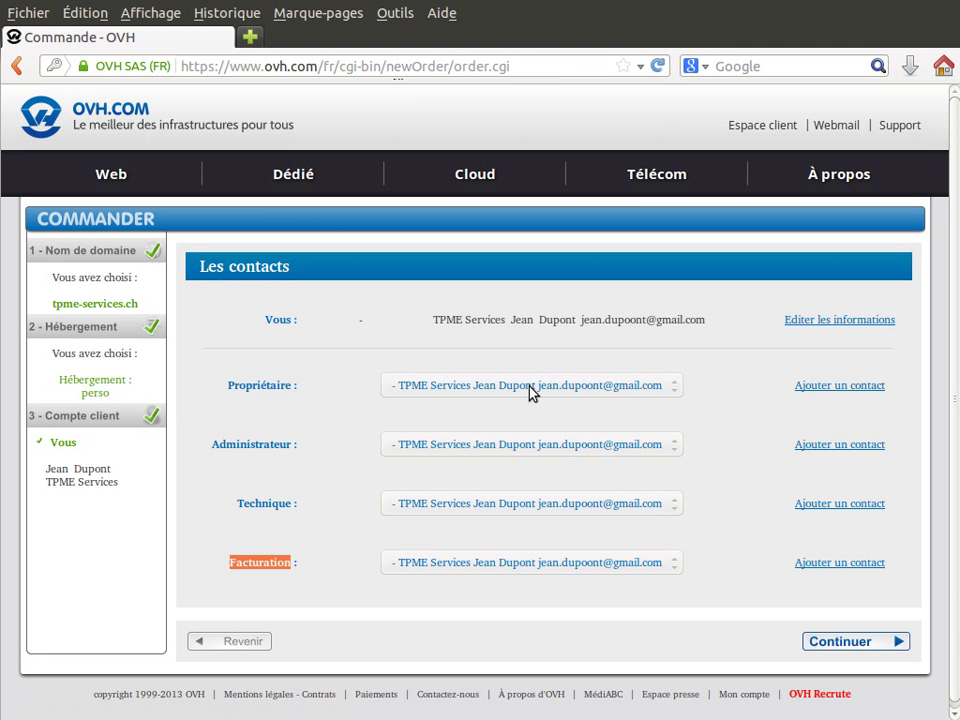
left_click(858, 648)
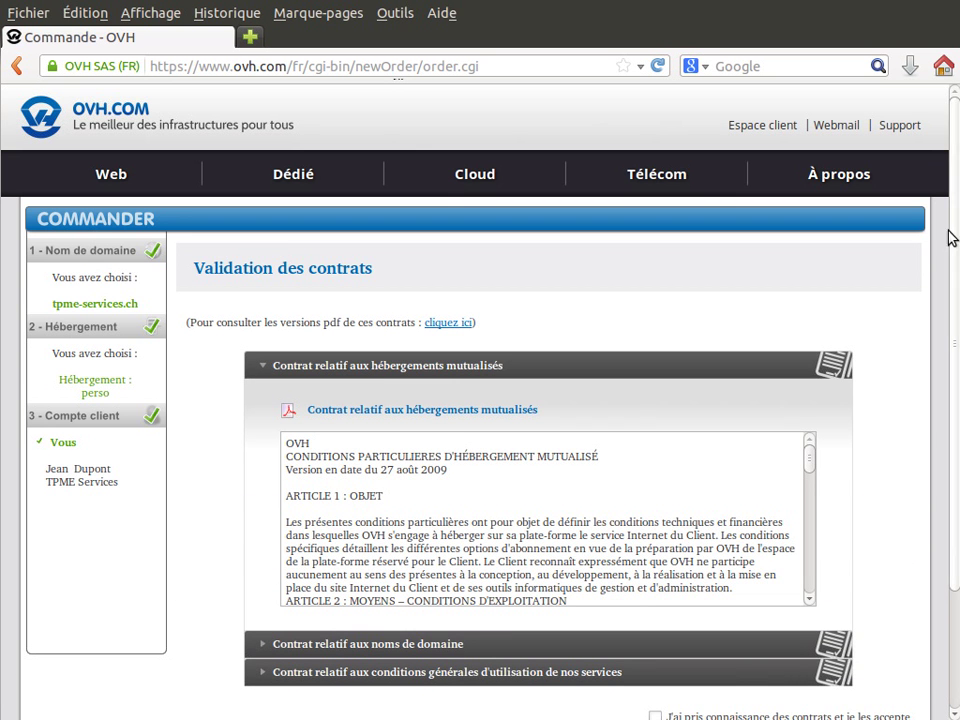
Expand the domain-name contract, tick the contract acceptance box and submit the order
left_click_drag(954, 209, 953, 307)
left_click_drag(811, 347, 809, 477)
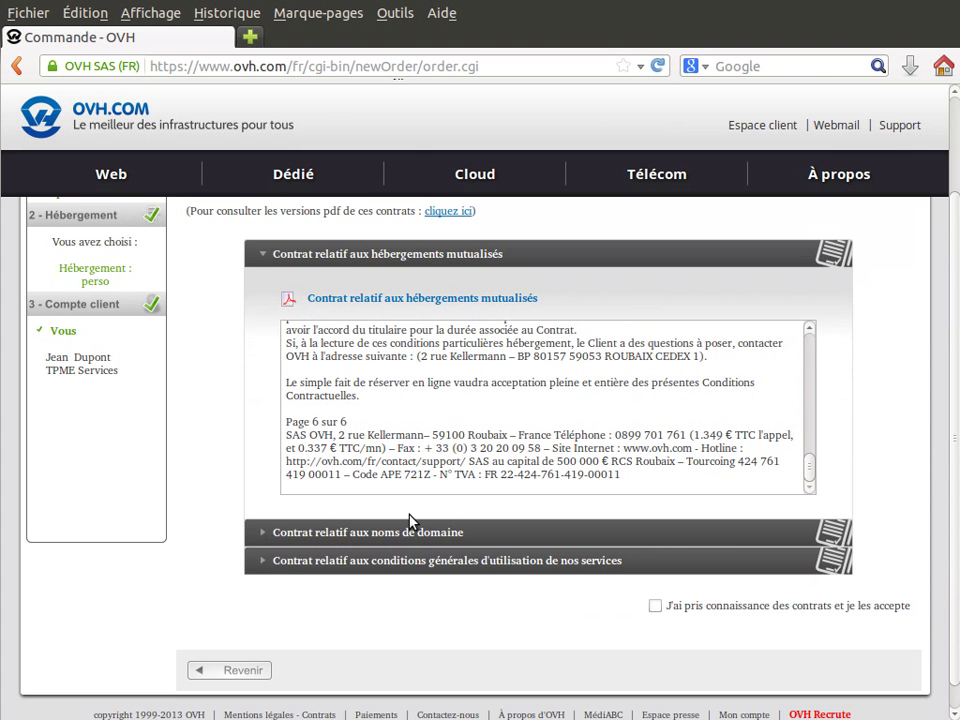
left_click(367, 536)
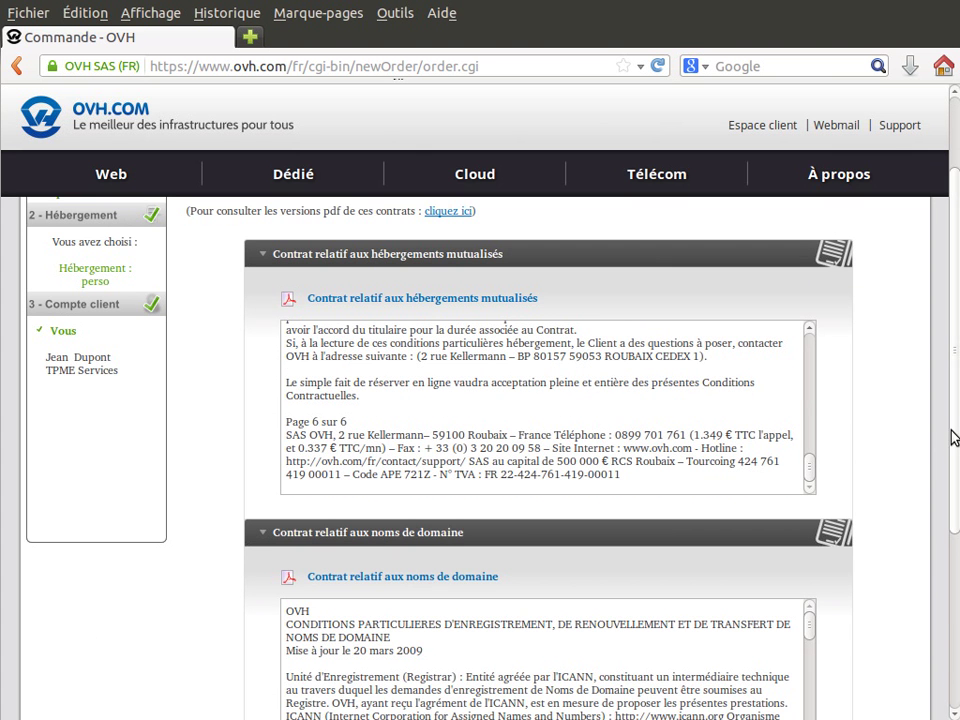
scroll(949, 510, "down", 4)
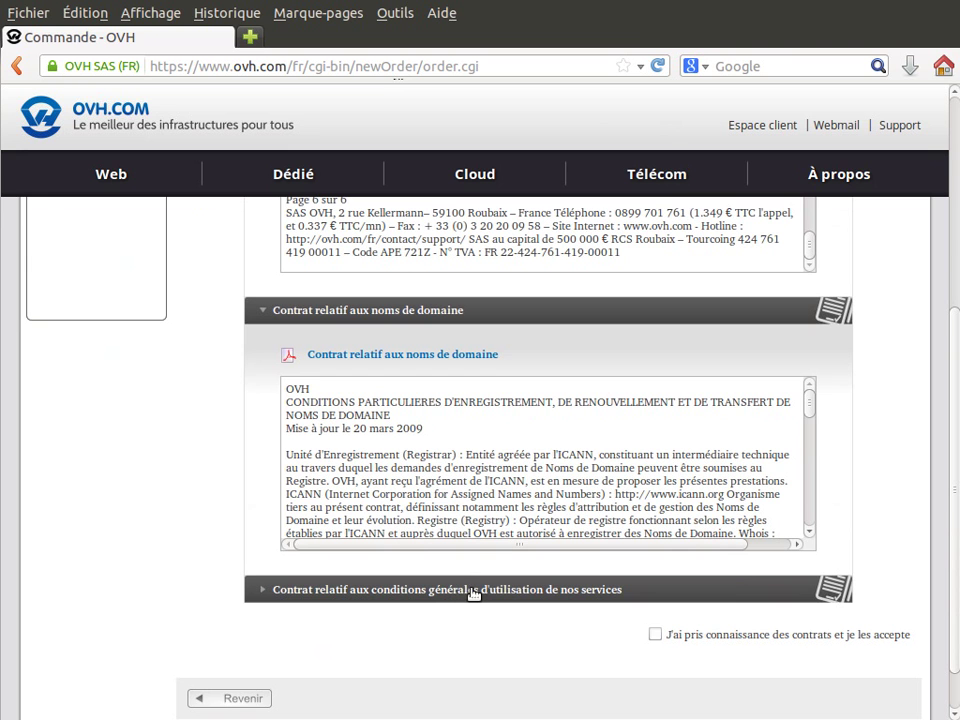
left_click(743, 638)
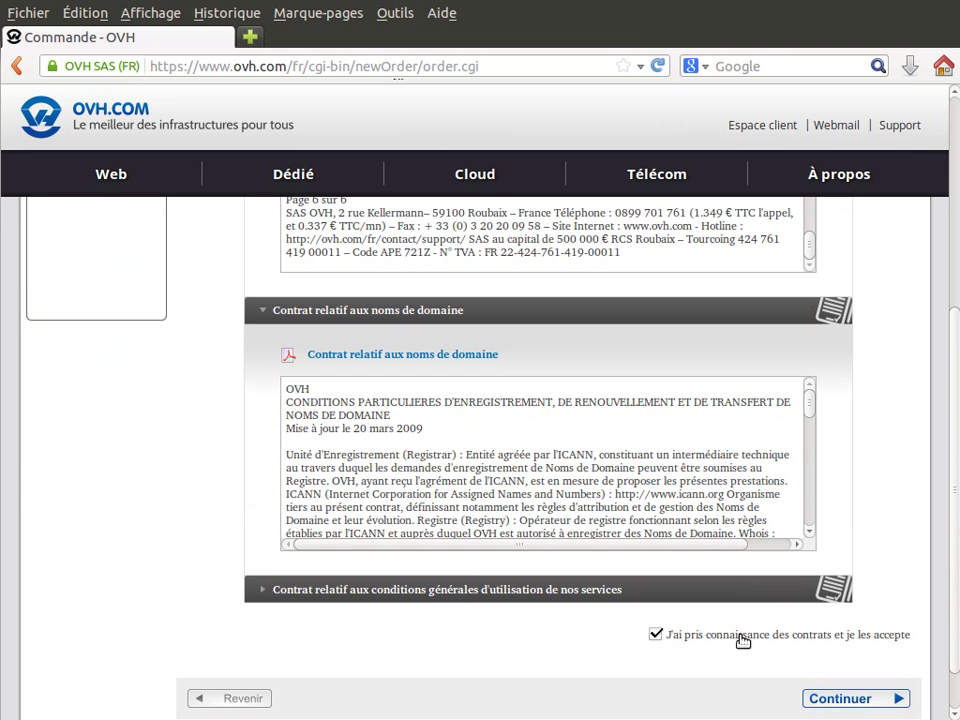
left_click(858, 698)
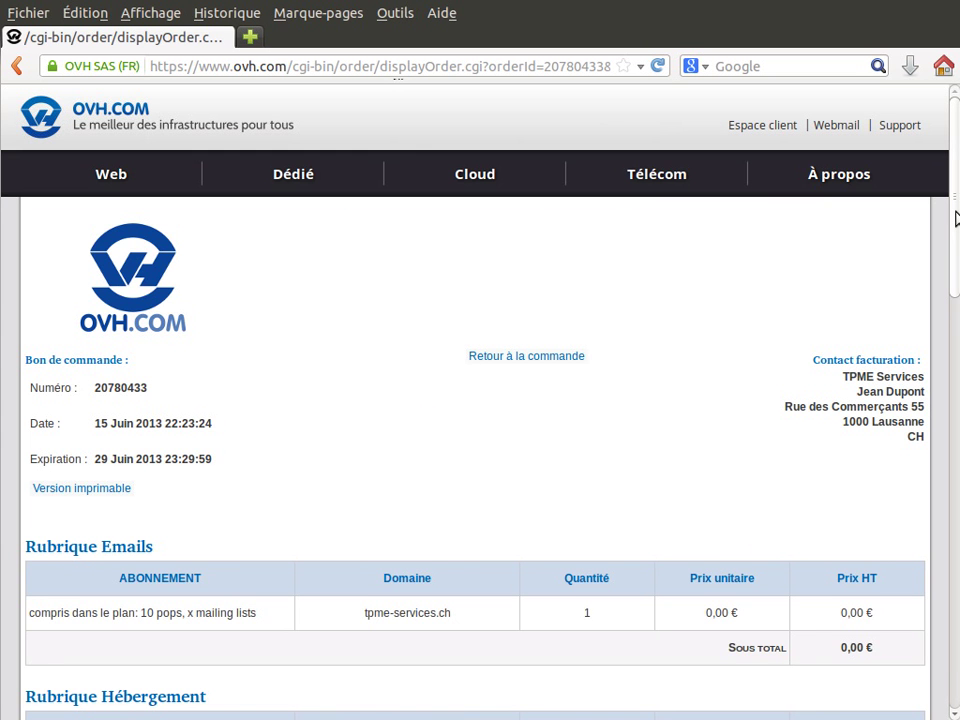
Check the tpme-services.ch purchase order: billing address, 0 % VAT and 23,88 € TTC total
left_click_drag(956, 216, 954, 300)
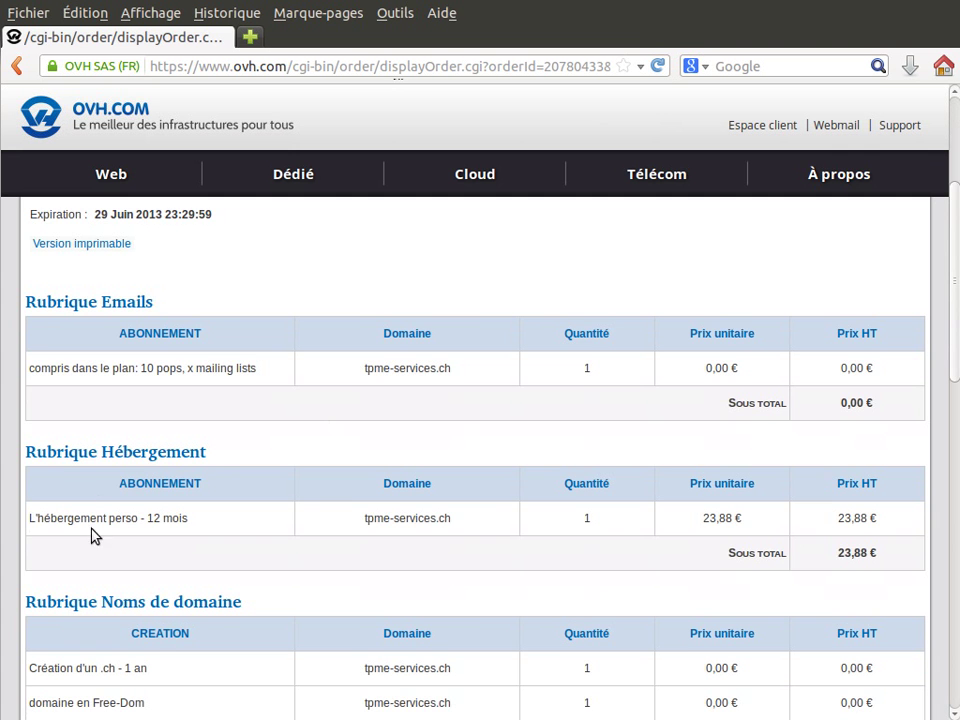
left_click_drag(954, 351, 949, 431)
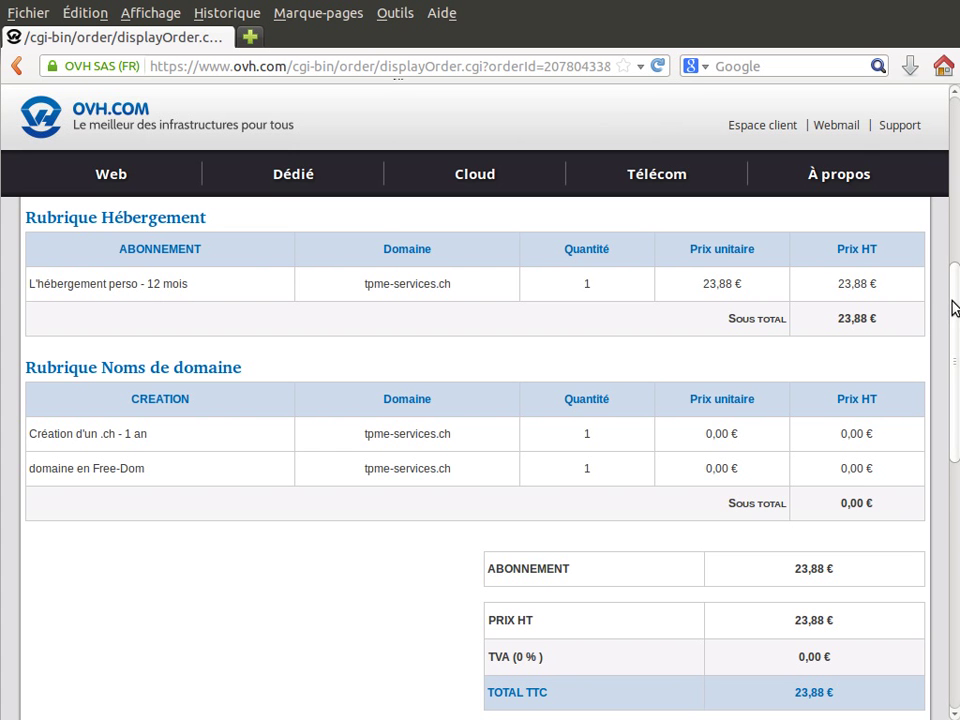
left_click_drag(955, 309, 952, 350)
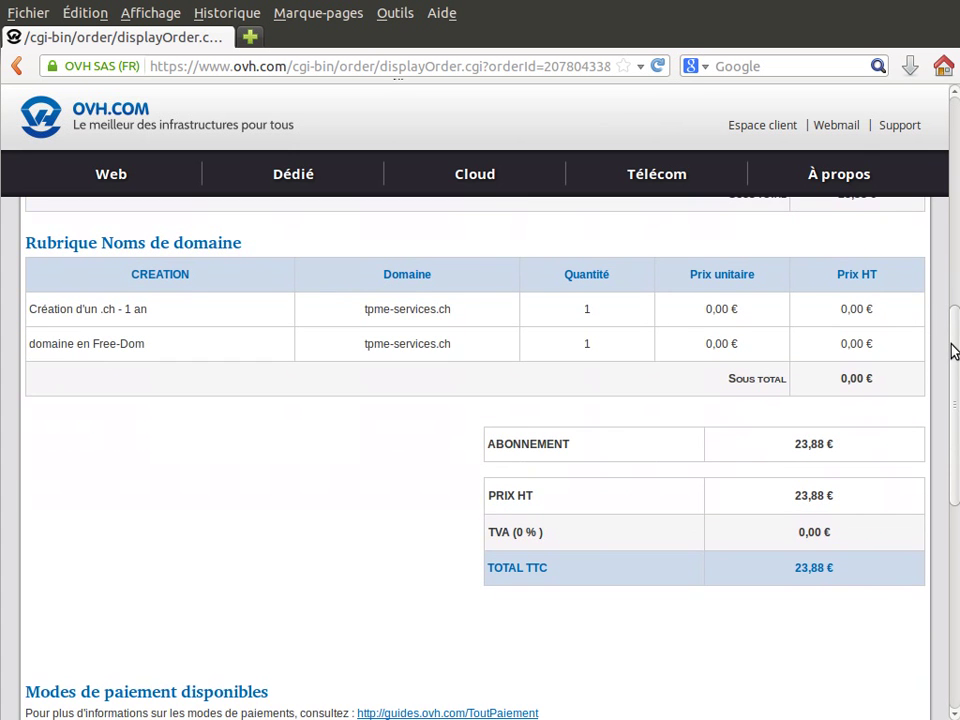
scroll(846, 274, "up", 8)
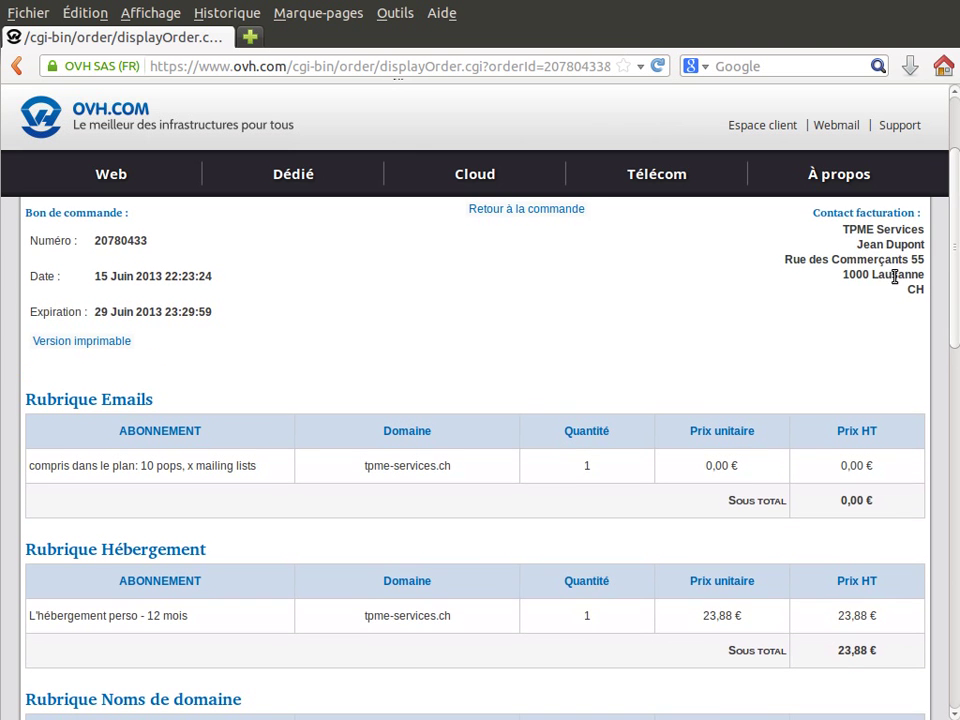
left_click_drag(846, 274, 957, 499)
left_click(827, 334)
left_click_drag(540, 343, 506, 341)
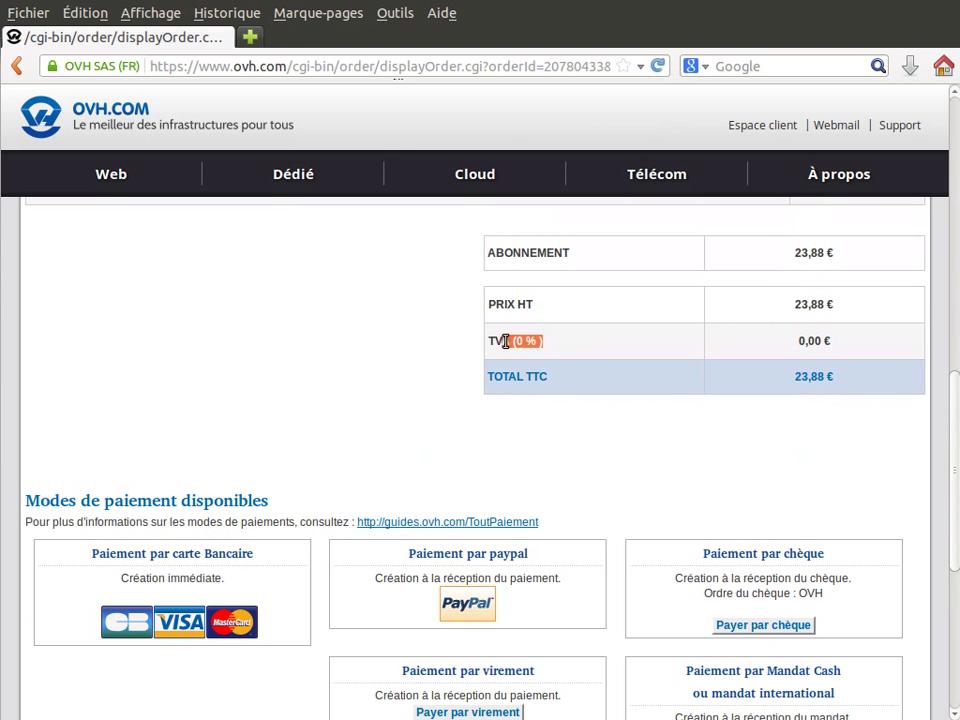
left_click_drag(800, 380, 858, 388)
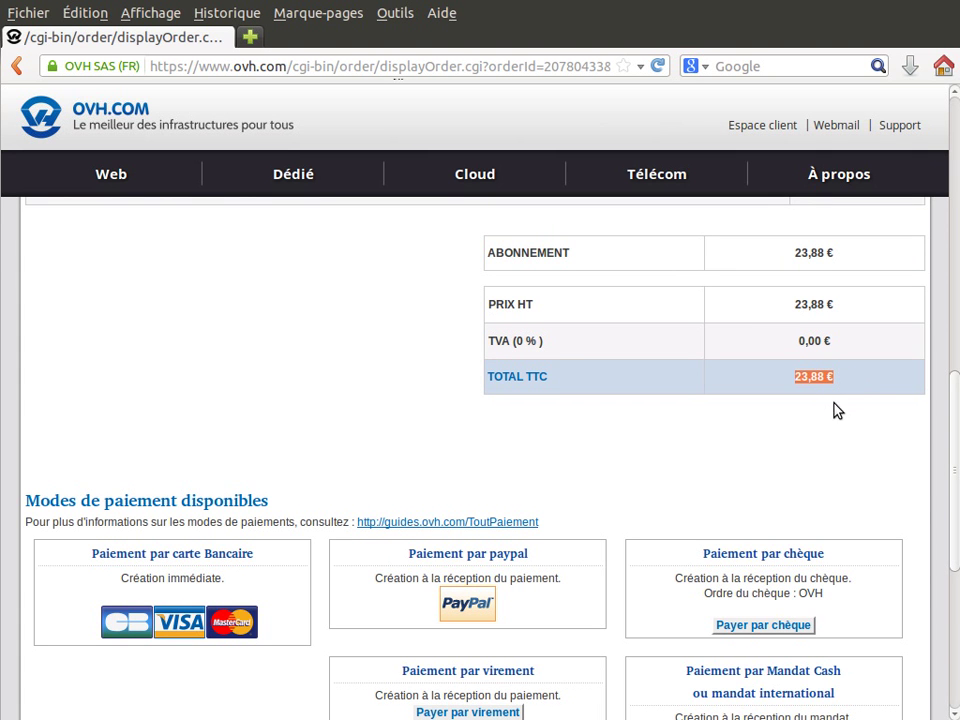
left_click(897, 431)
left_click_drag(953, 399, 948, 476)
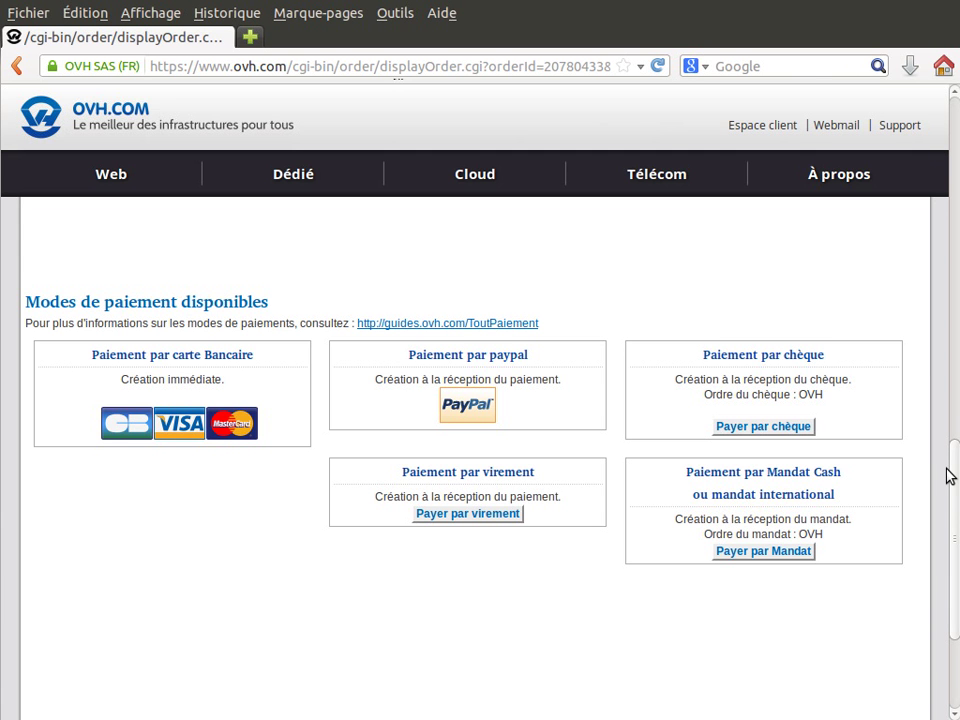
Scroll down to the available payment methods showing Visa card payment
left_click_drag(953, 476, 955, 490)
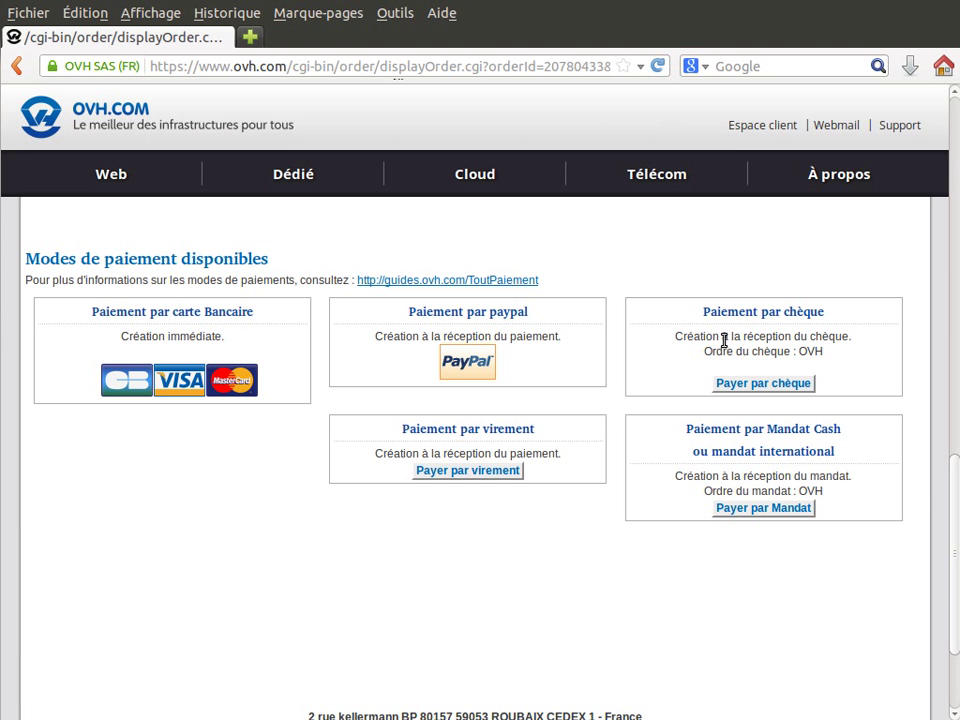
Choose Visa card payment and verify the Webaffaires payment page uses a secure https connection
left_click(180, 380)
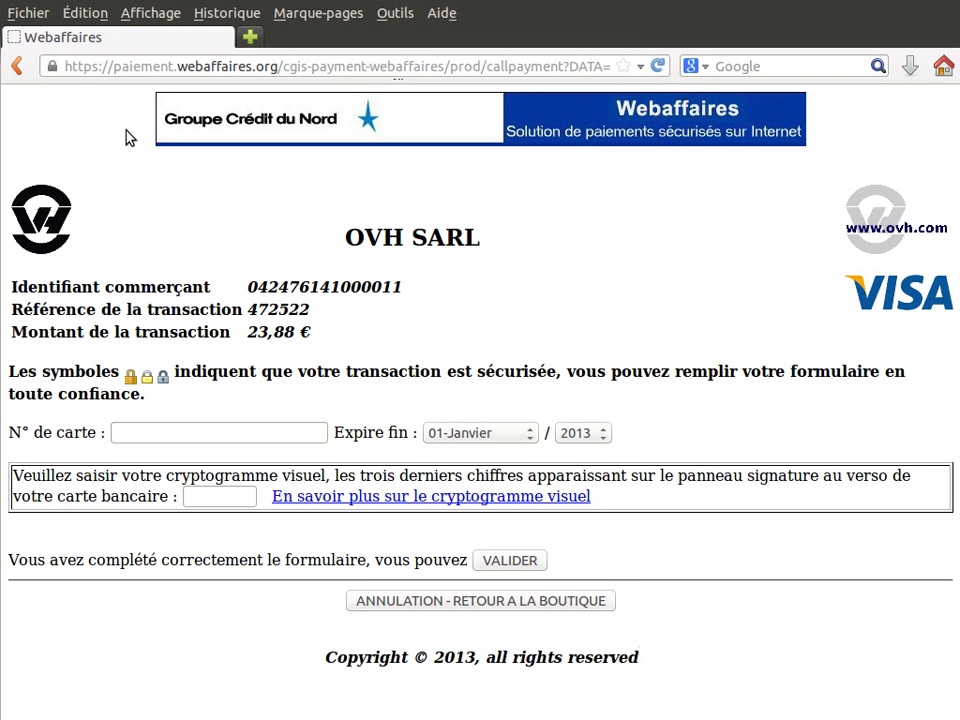
left_click(53, 67)
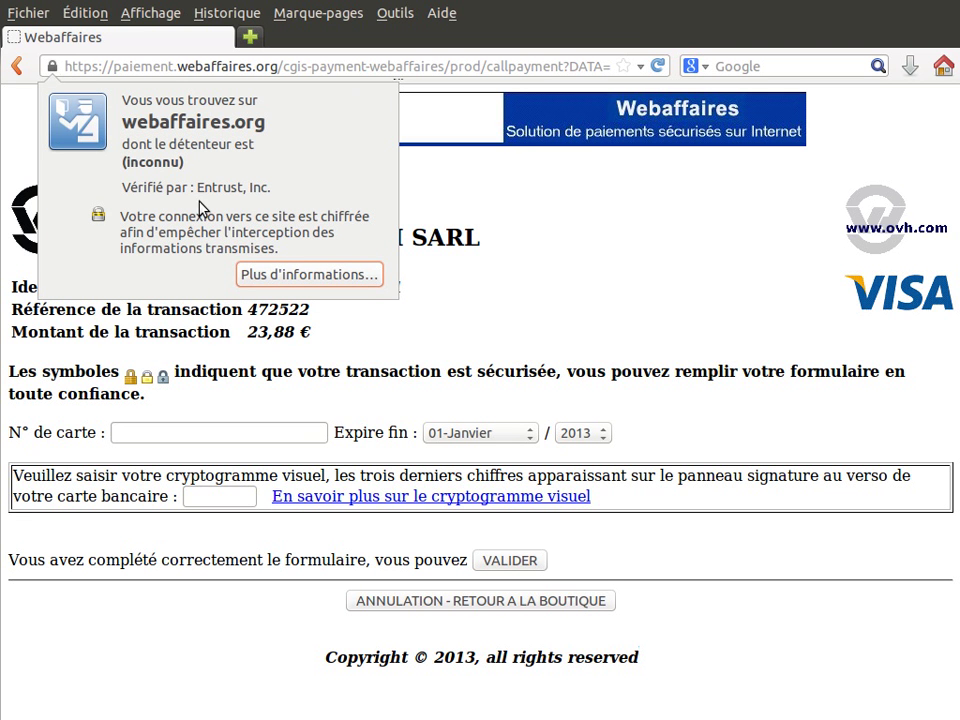
left_click(40, 50)
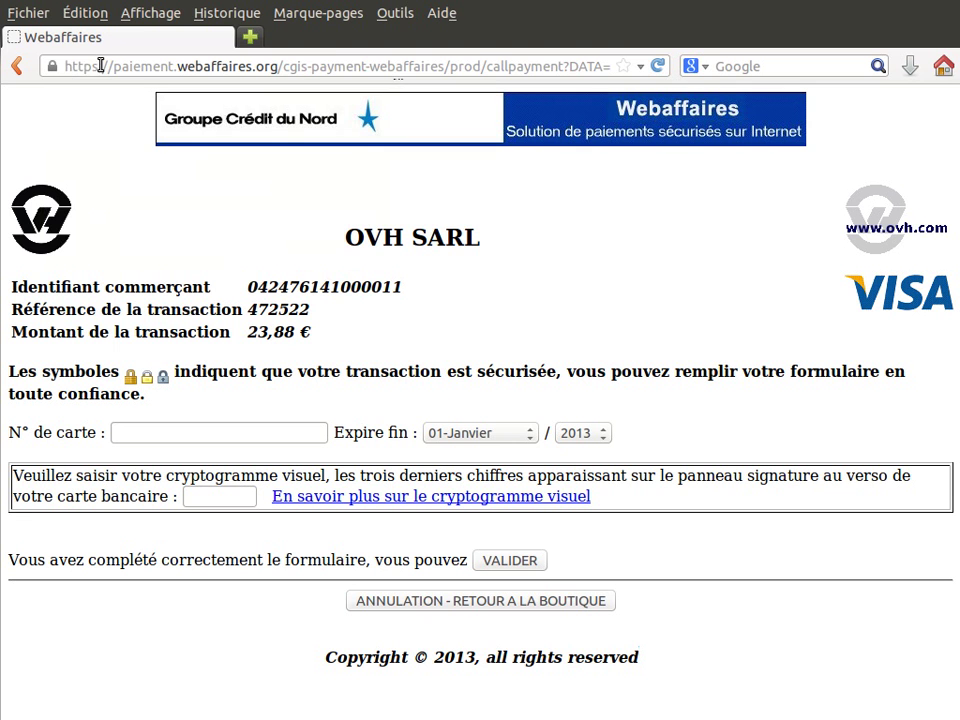
left_click_drag(100, 65, 92, 67)
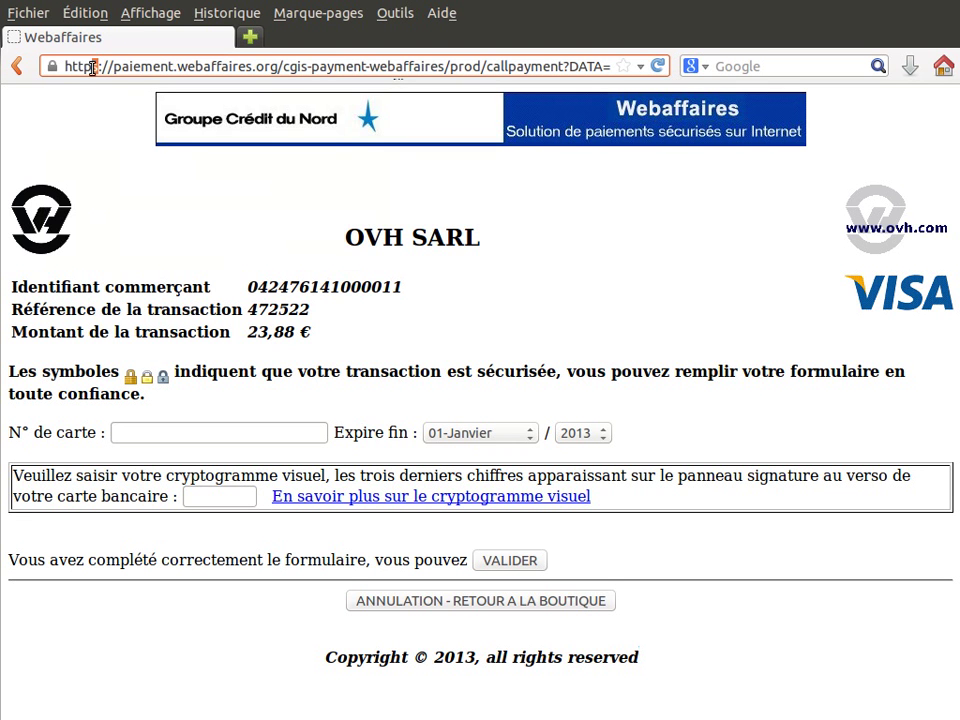
left_click(119, 214)
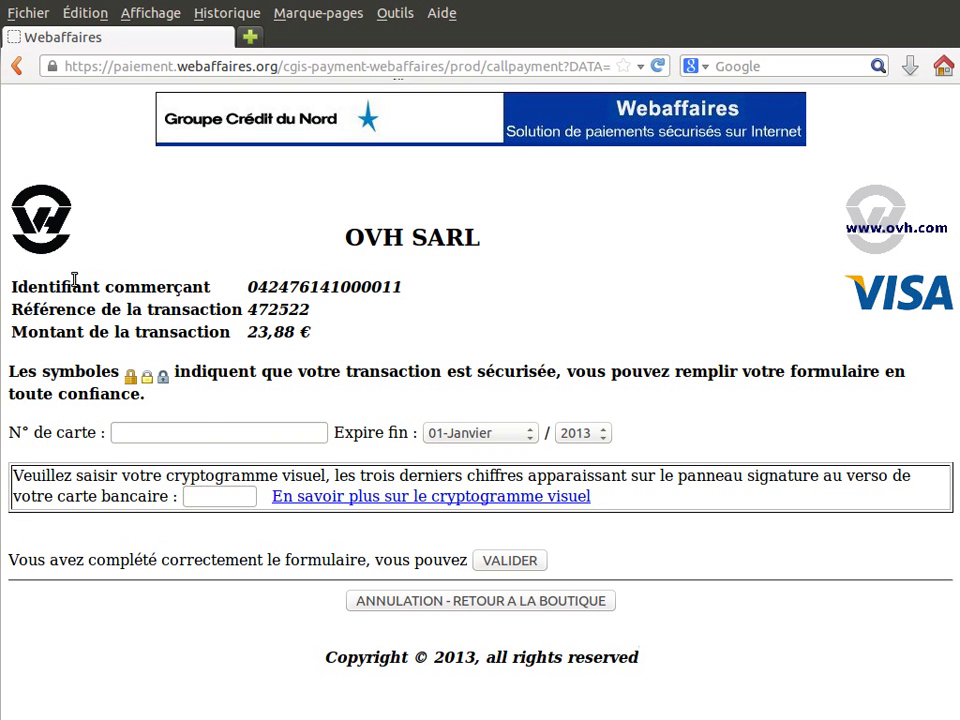
Go through the card number, expiry month (left at 01-Janvier) and security code fields
left_click(204, 430)
left_click(465, 433)
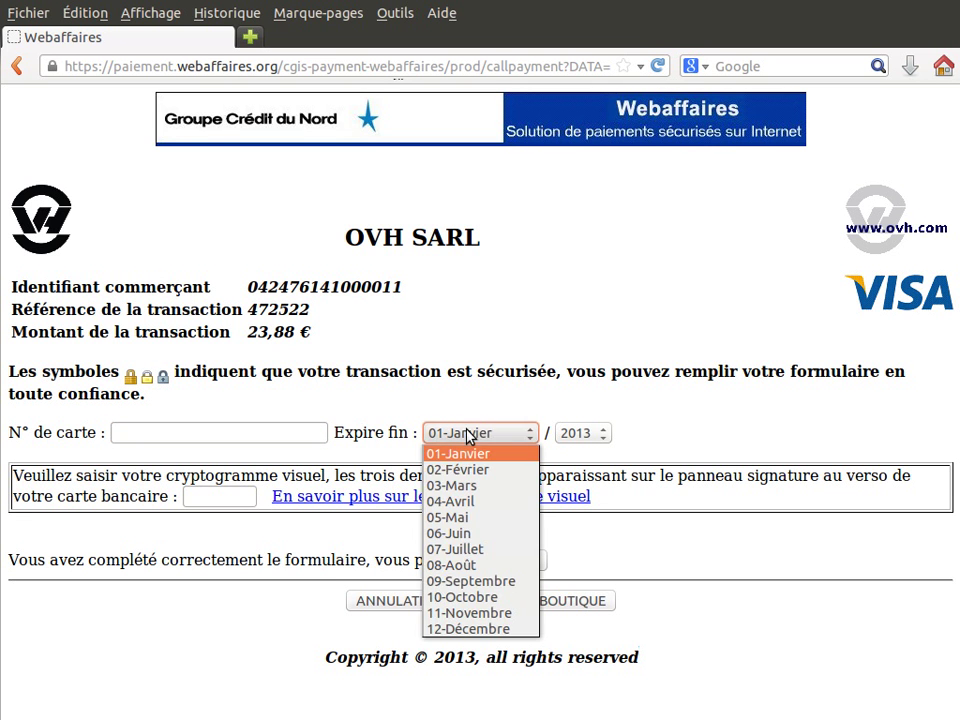
left_click(463, 433)
left_click(199, 493)
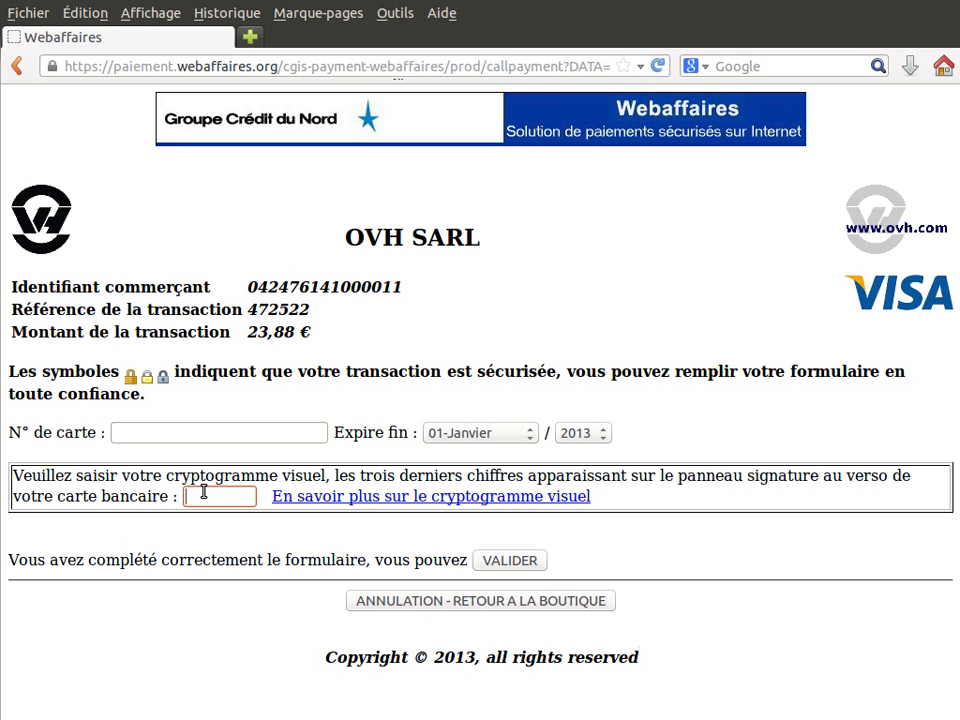